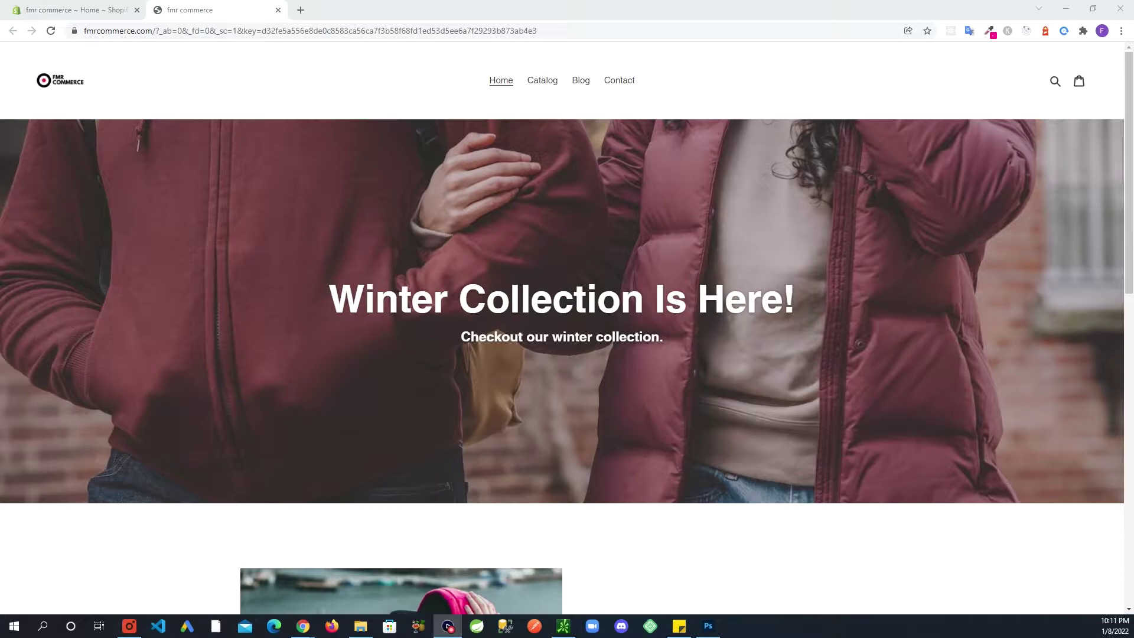
- Review the store's Analytics overview dashboard in the Shopify admin, looking through its sales, sessions and orders reports
{"action": "left_click", "coordinate": [77, 10]}
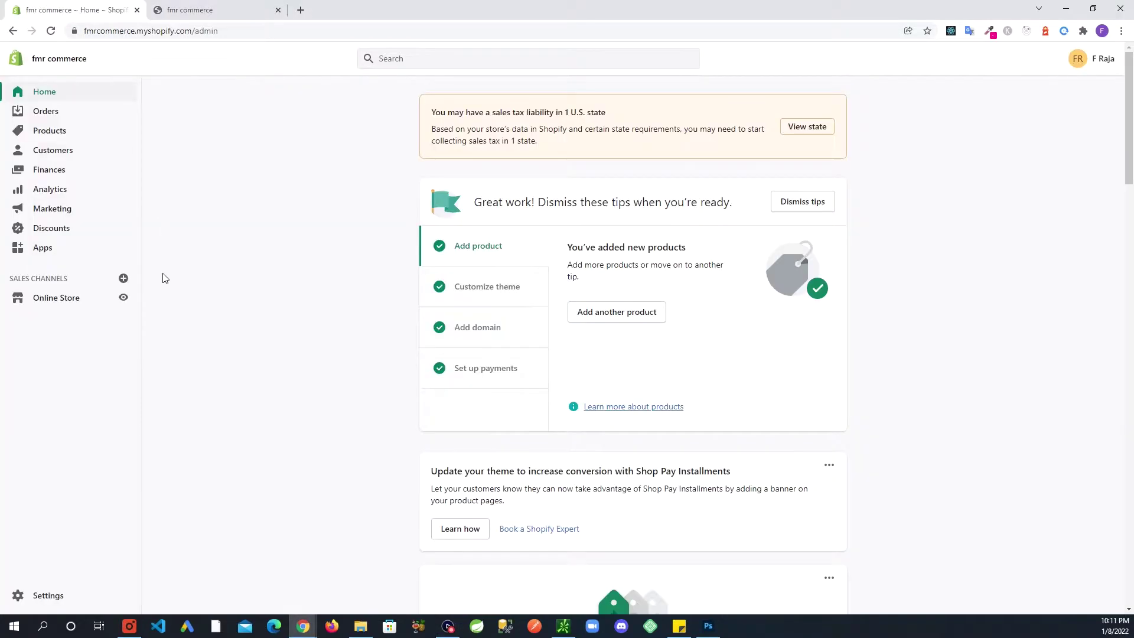
{"action": "left_click", "coordinate": [50, 190]}
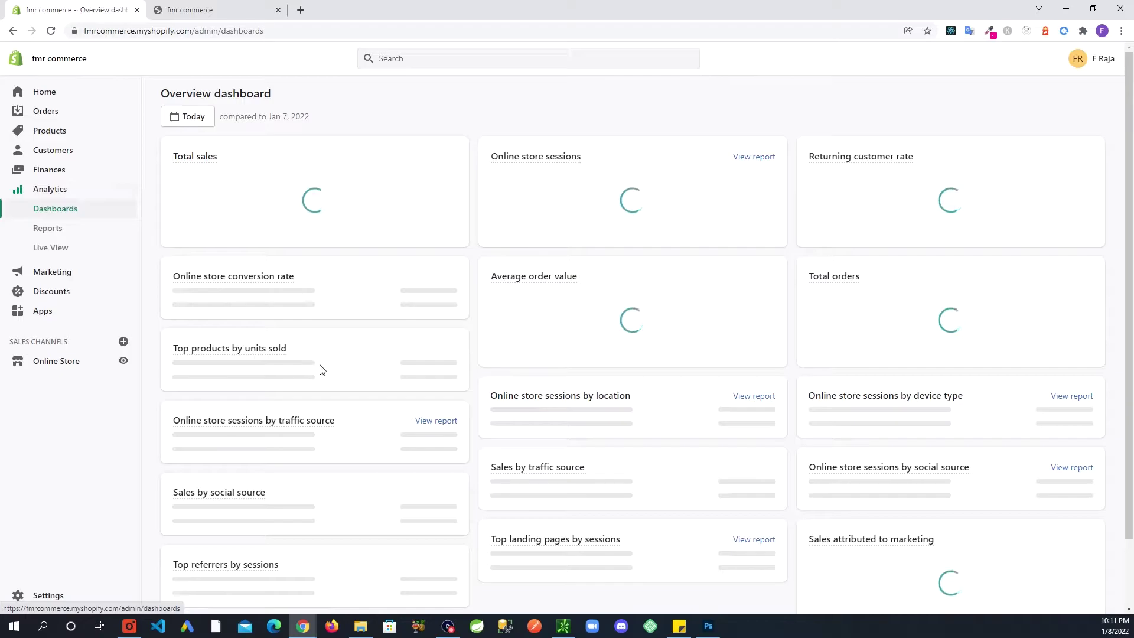
{"action": "scroll", "coordinate": [697, 363], "scroll_direction": "down", "scroll_amount": 3}
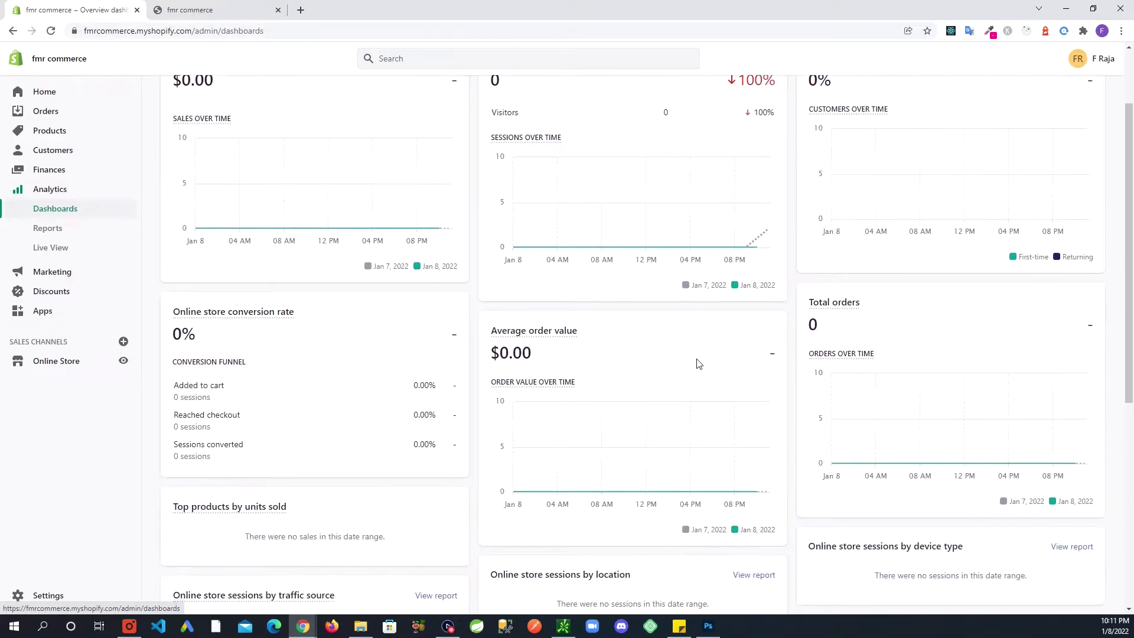
{"action": "scroll", "coordinate": [699, 365], "scroll_direction": "down", "scroll_amount": 4}
{"action": "scroll", "coordinate": [685, 382], "scroll_direction": "up", "scroll_amount": 6}
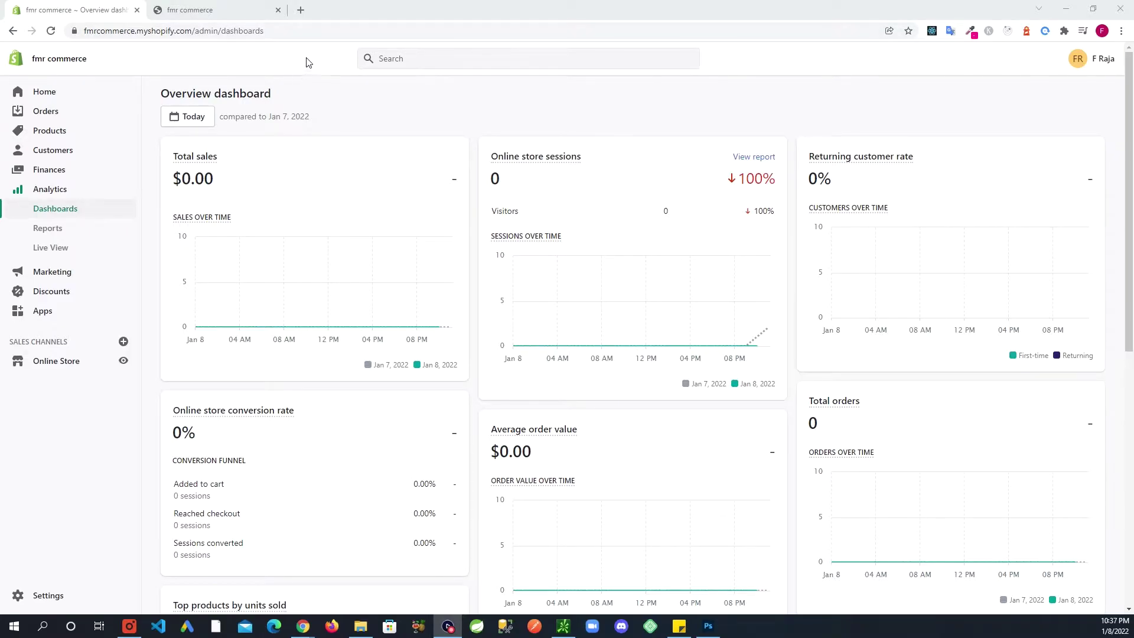
{"action": "left_click", "coordinate": [301, 10]}
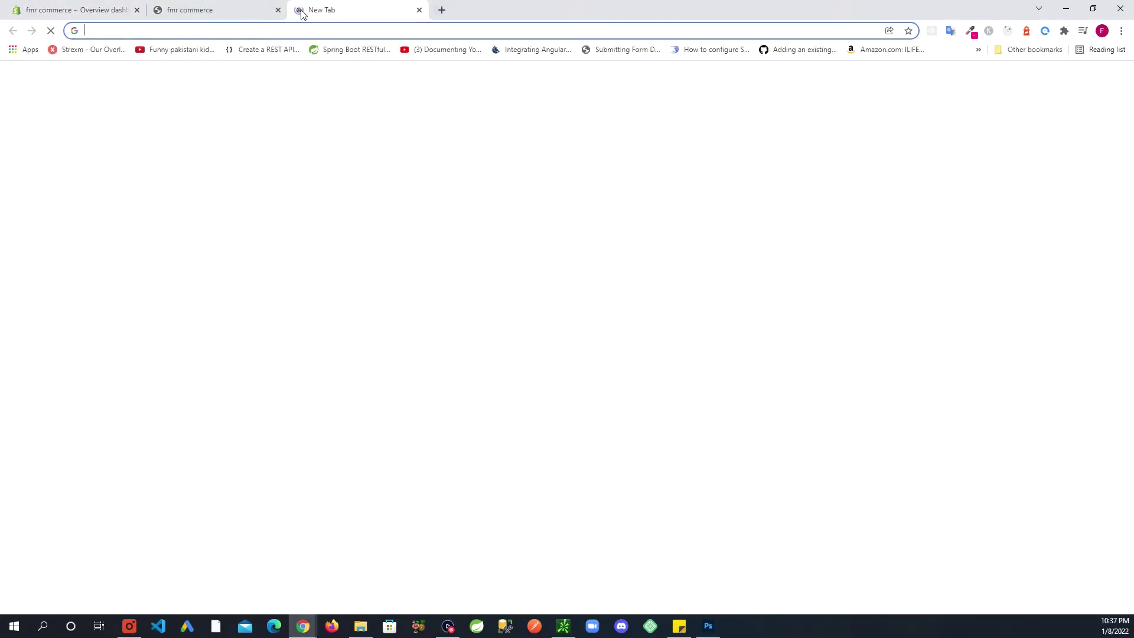
{"action": "type", "text": "www.googl"}
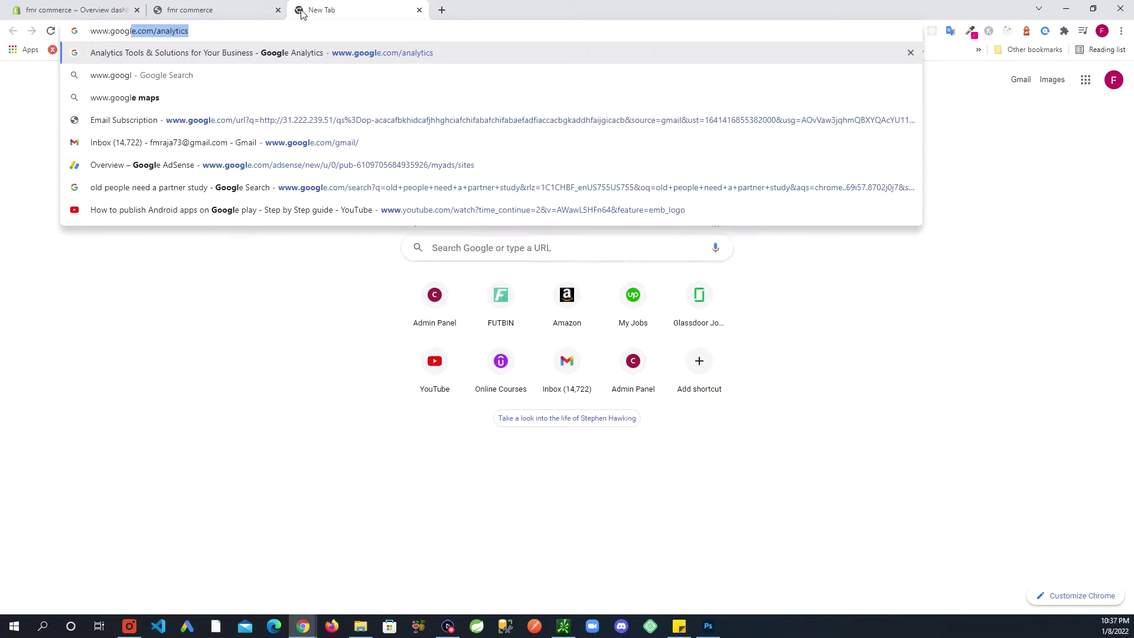
{"action": "left_click", "coordinate": [284, 51]}
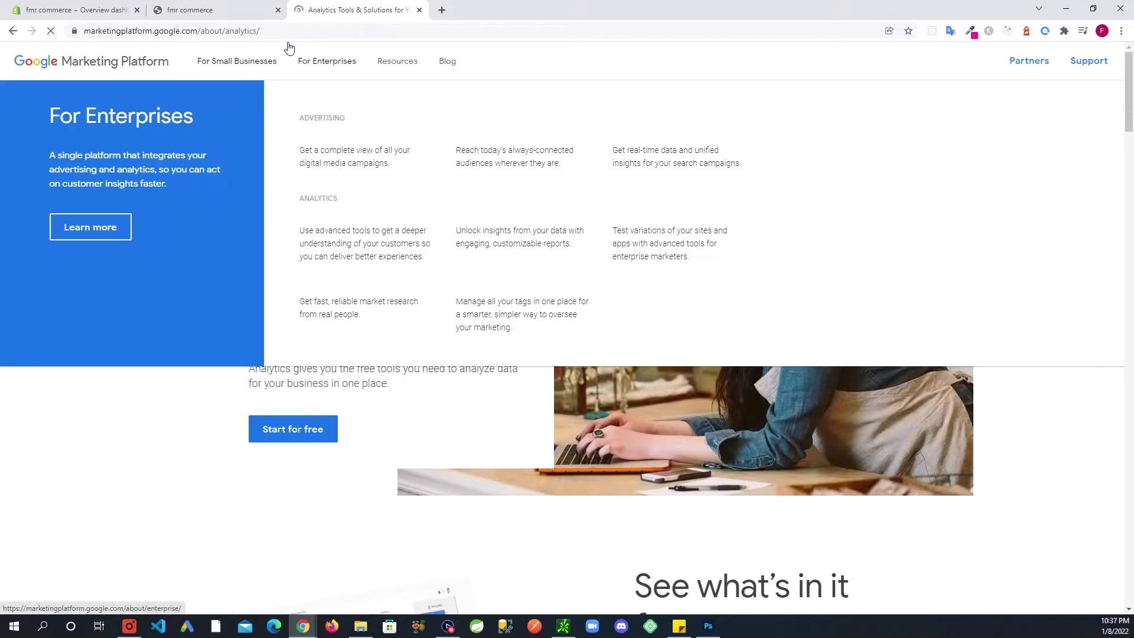
{"action": "left_click", "coordinate": [307, 32]}
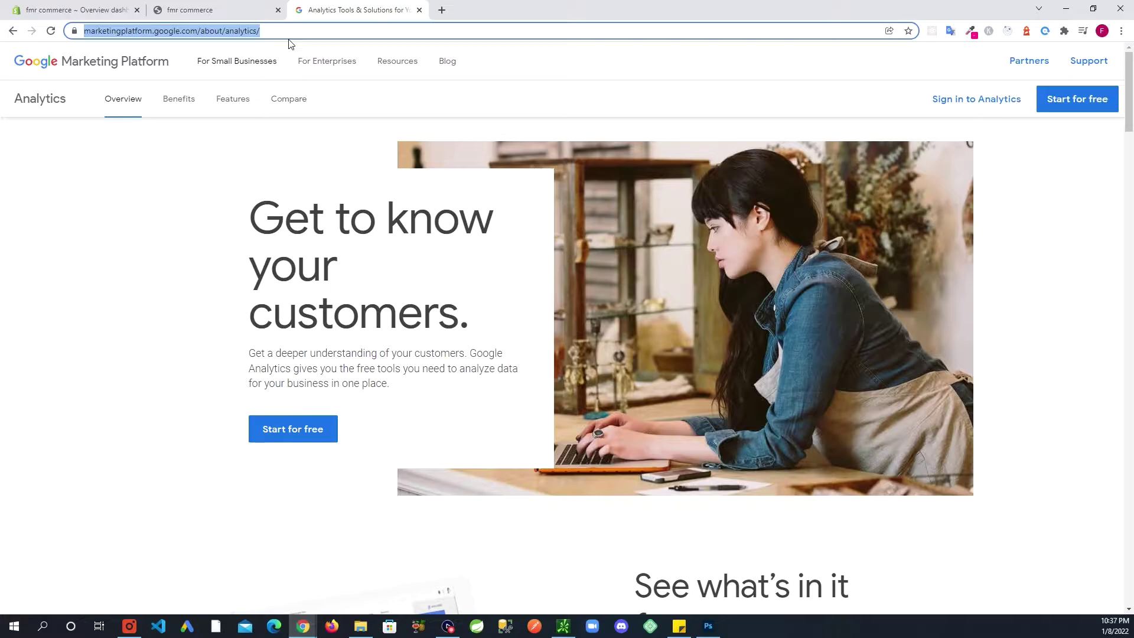
{"action": "left_click", "coordinate": [962, 110]}
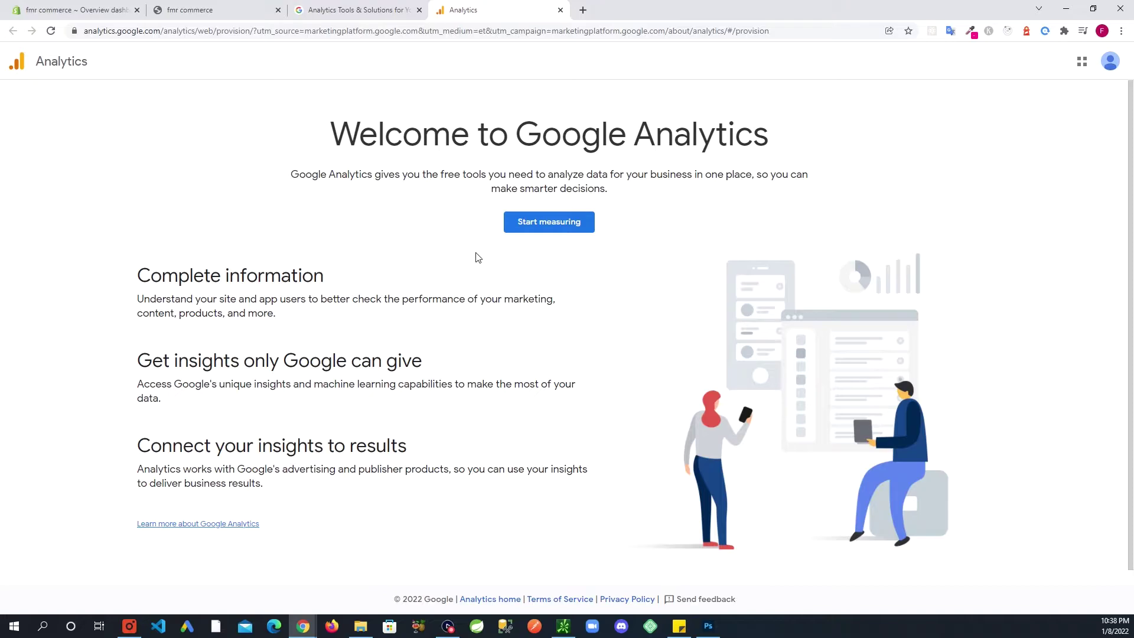
- Start measuring with a new account named FMR Commerce, keep the default data sharing settings, and continue to property setup
{"action": "left_click", "coordinate": [546, 230]}
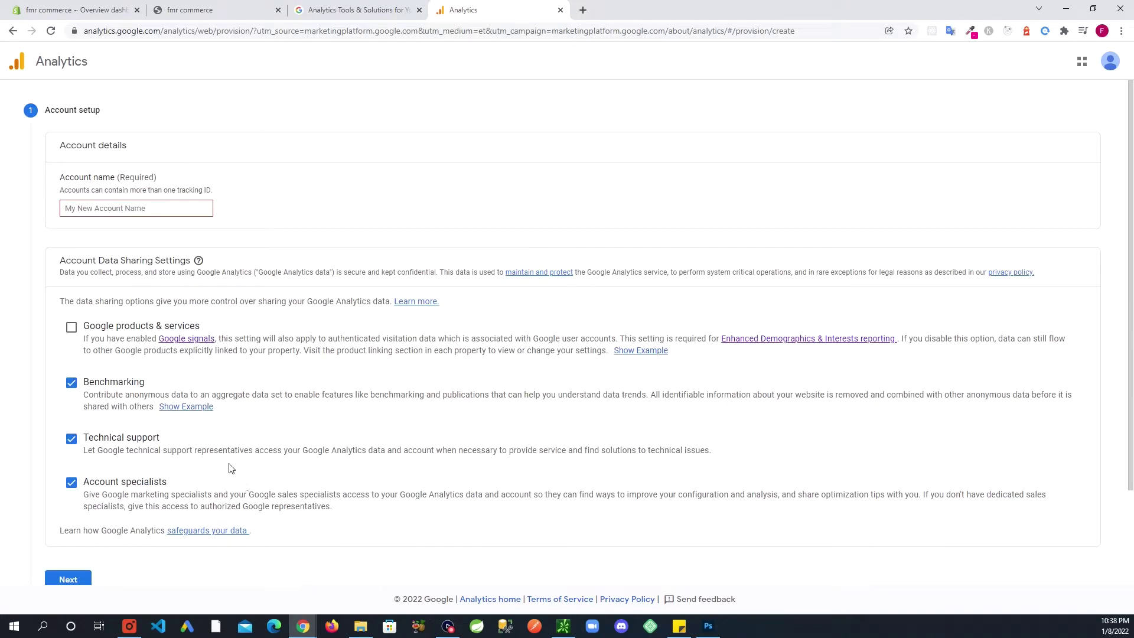
{"action": "left_click", "coordinate": [136, 208]}
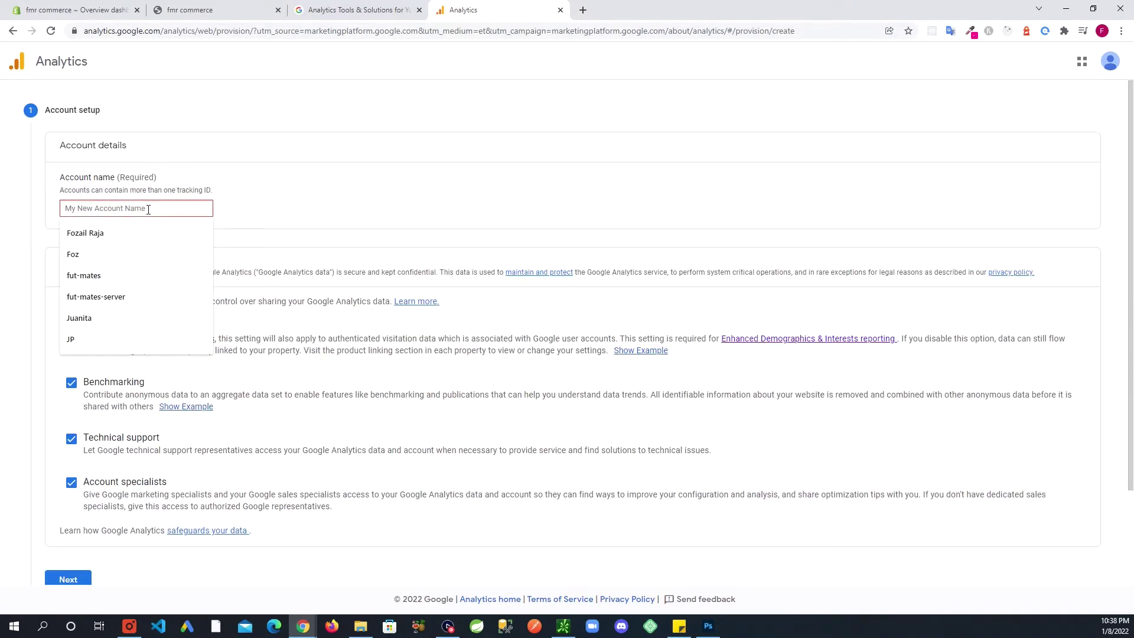
{"action": "type", "text": "F"}
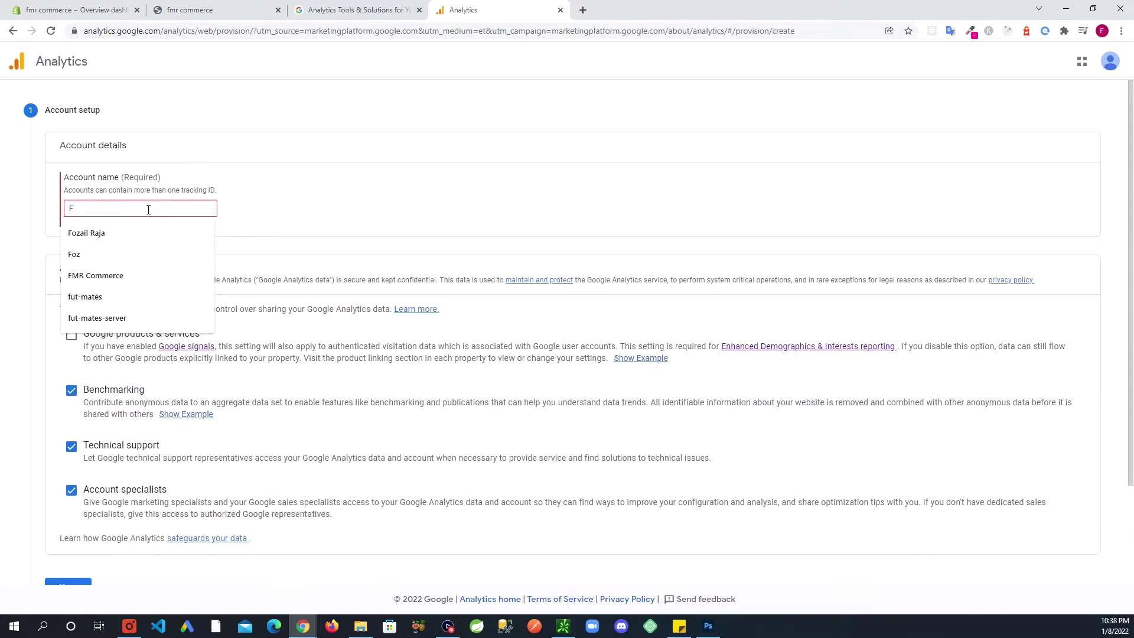
{"action": "type", "text": "MR"}
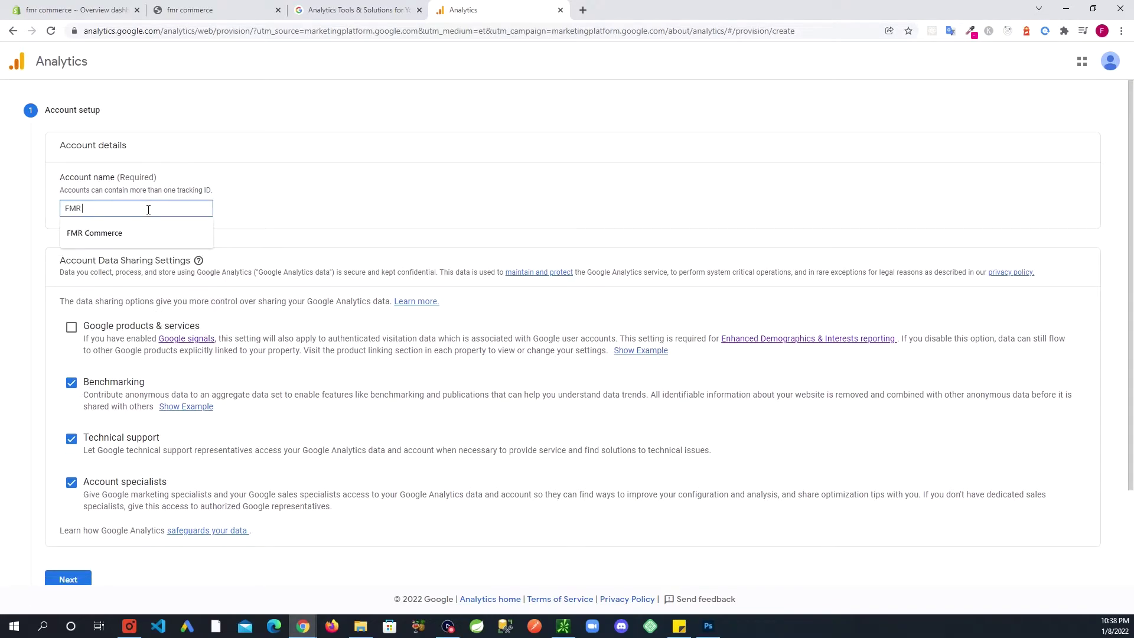
{"action": "type", "text": " Commerce"}
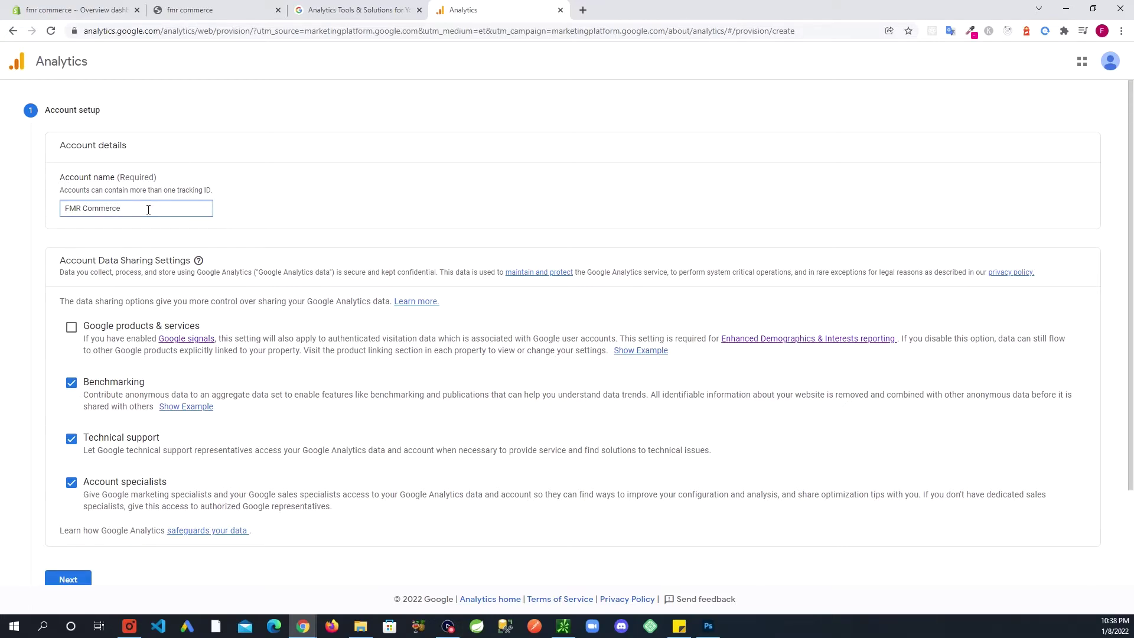
{"action": "left_click", "coordinate": [322, 194]}
{"action": "scroll", "coordinate": [131, 552], "scroll_direction": "down", "scroll_amount": 2}
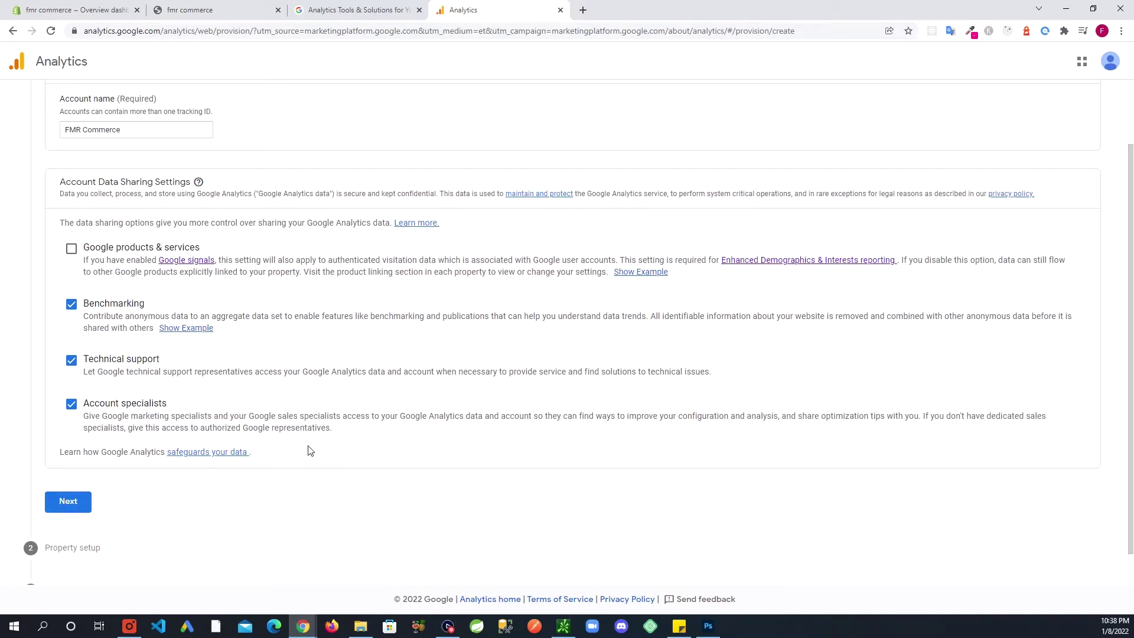
{"action": "scroll", "coordinate": [308, 450], "scroll_direction": "down", "scroll_amount": 1}
{"action": "left_click", "coordinate": [85, 484]}
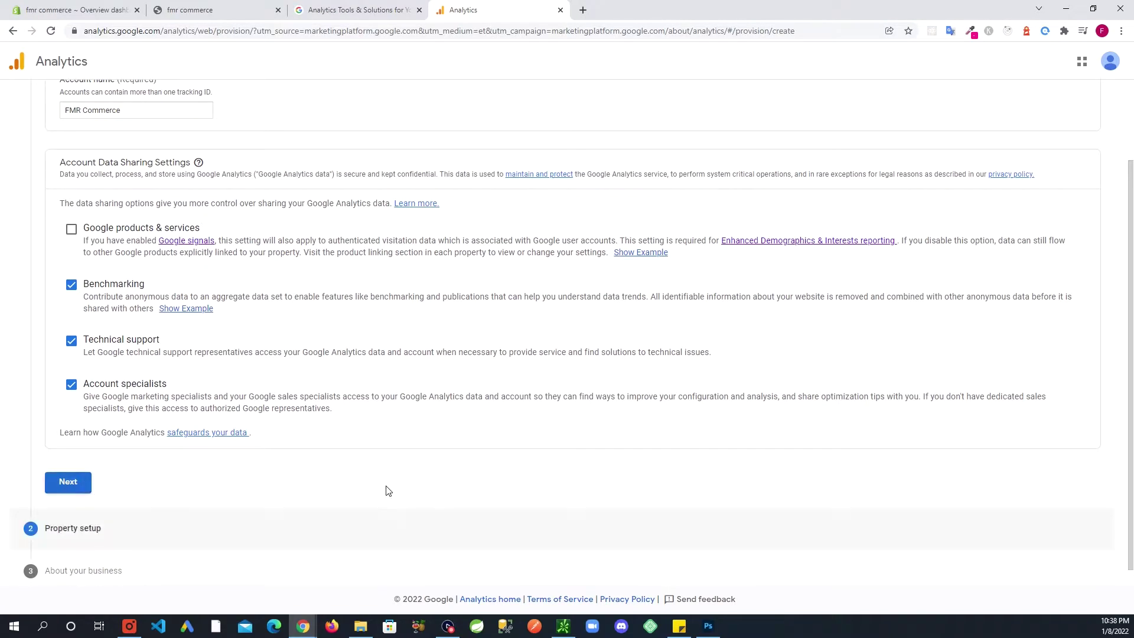
- Name the property fmrcommerce.com, set its reporting time zone to (GMT-05:00) New York Time, and continue
{"action": "left_click", "coordinate": [157, 280]}
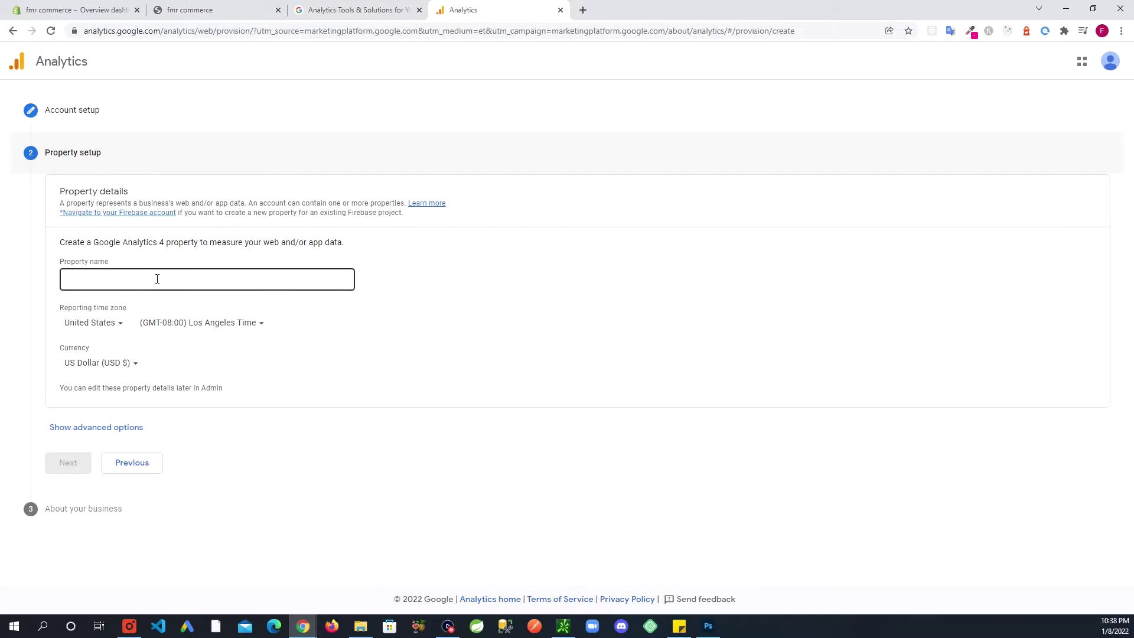
{"action": "left_click", "coordinate": [157, 278]}
{"action": "type", "text": "fmrcommerce.com"}
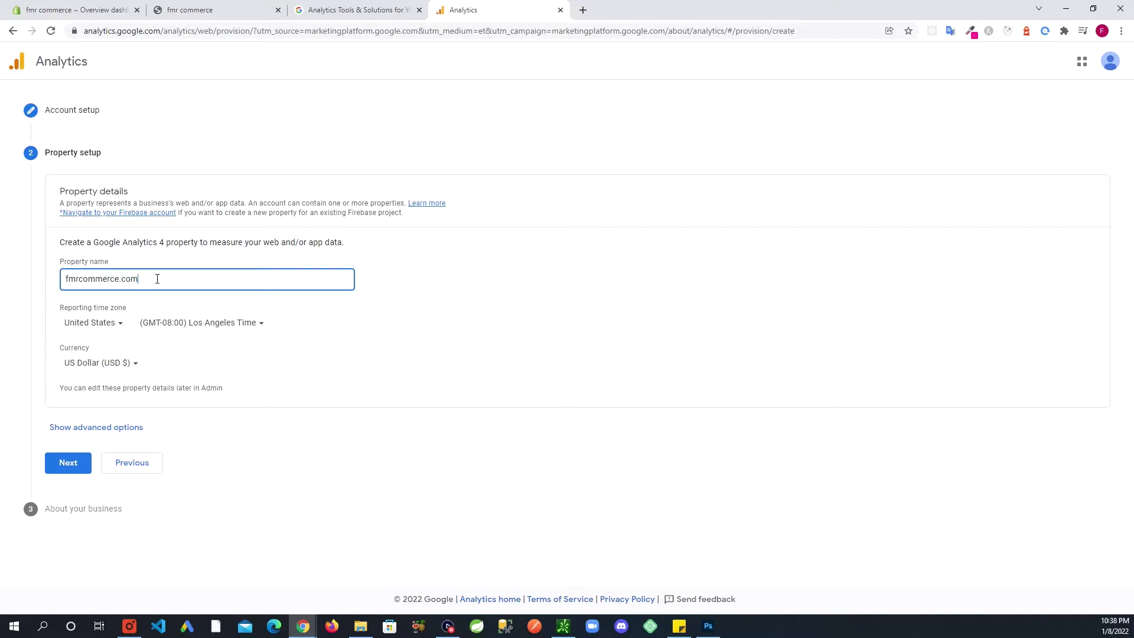
{"action": "left_click", "coordinate": [254, 329]}
{"action": "left_click", "coordinate": [259, 509]}
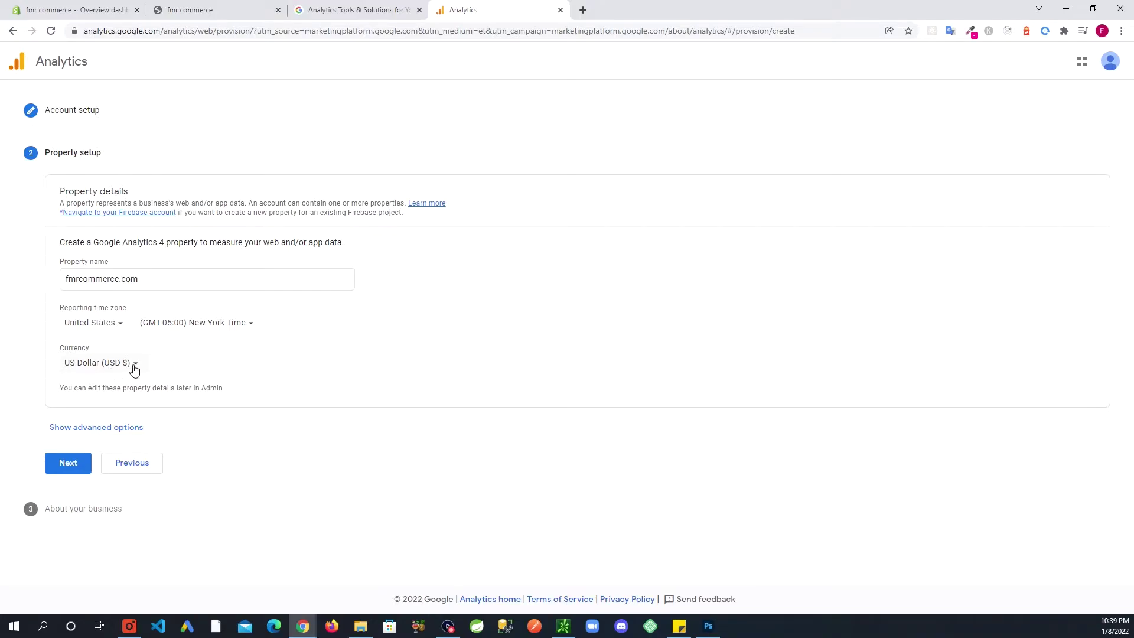
{"action": "left_click", "coordinate": [75, 475]}
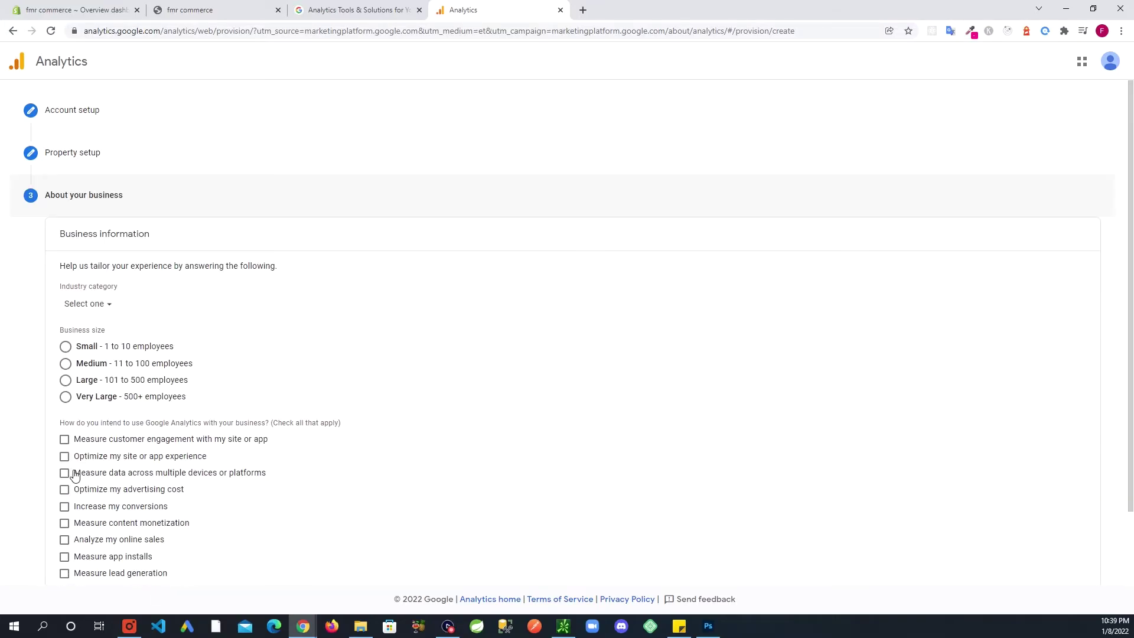
- Return to the property setup and enable creation of a Universal Analytics property in the advanced options
{"action": "left_click", "coordinate": [91, 153]}
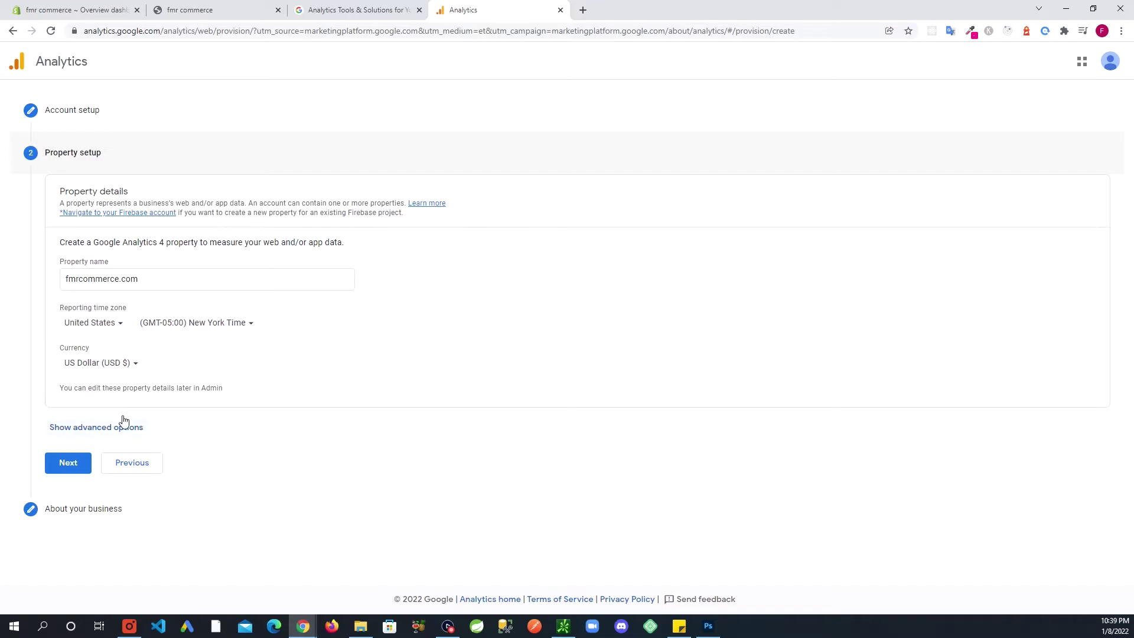
{"action": "left_click", "coordinate": [88, 430]}
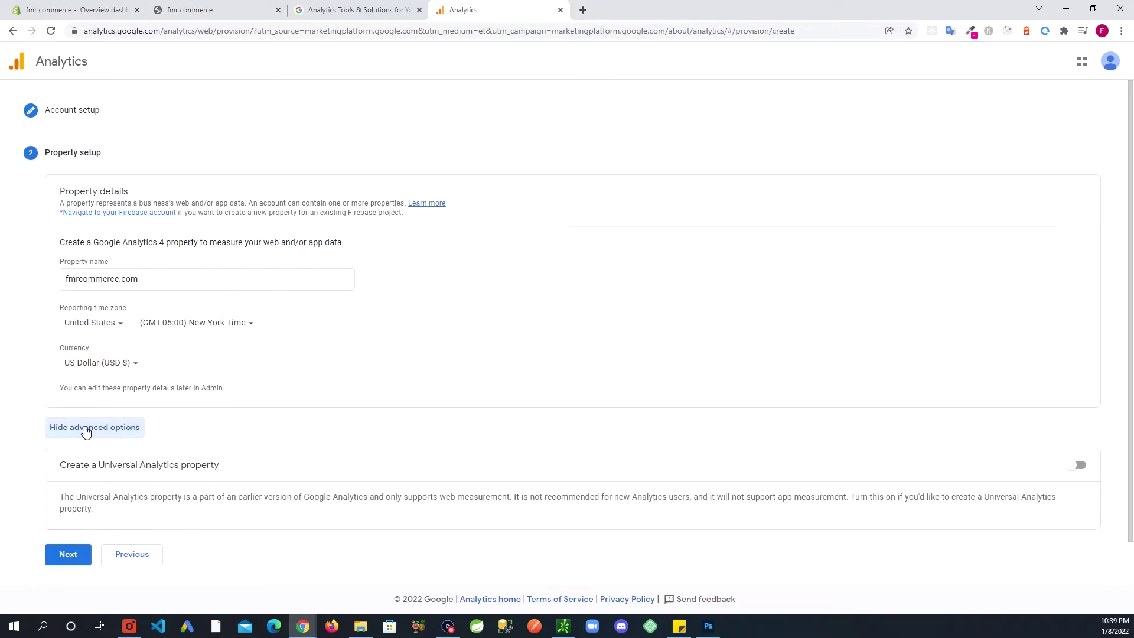
{"action": "scroll", "coordinate": [317, 428], "scroll_direction": "down", "scroll_amount": 1}
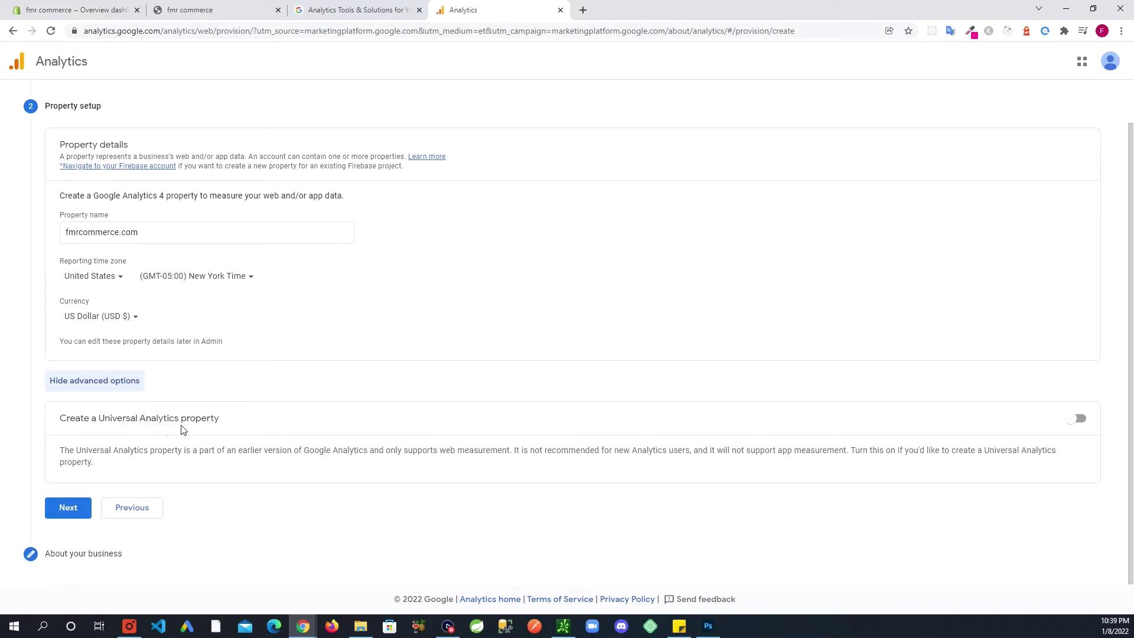
{"action": "left_click", "coordinate": [1076, 423]}
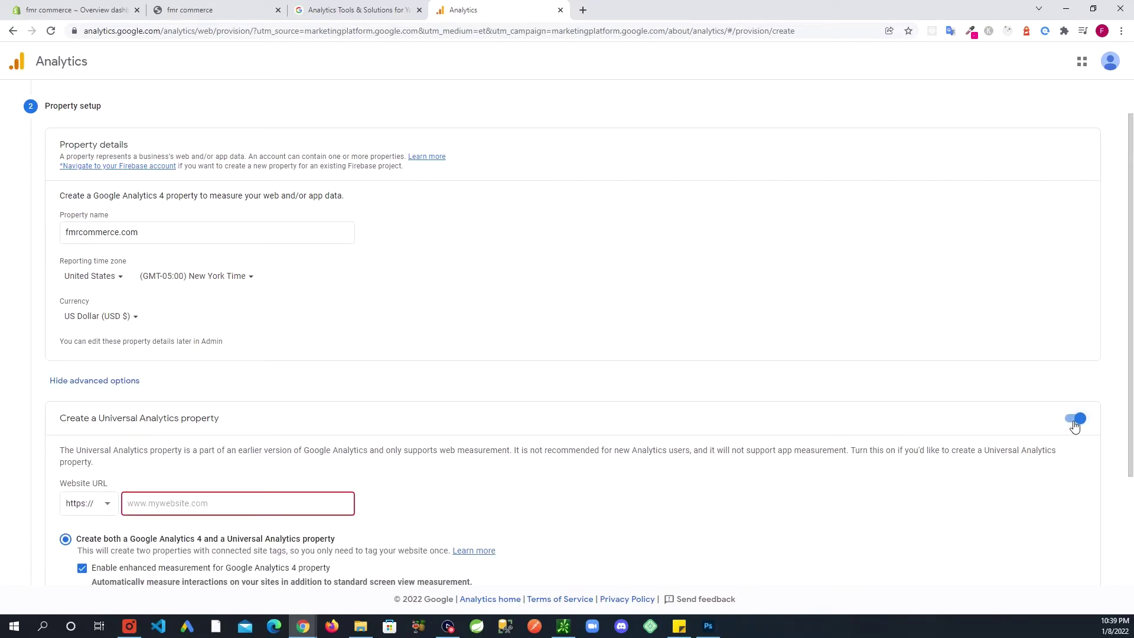
{"action": "scroll", "coordinate": [562, 436], "scroll_direction": "down", "scroll_amount": 2}
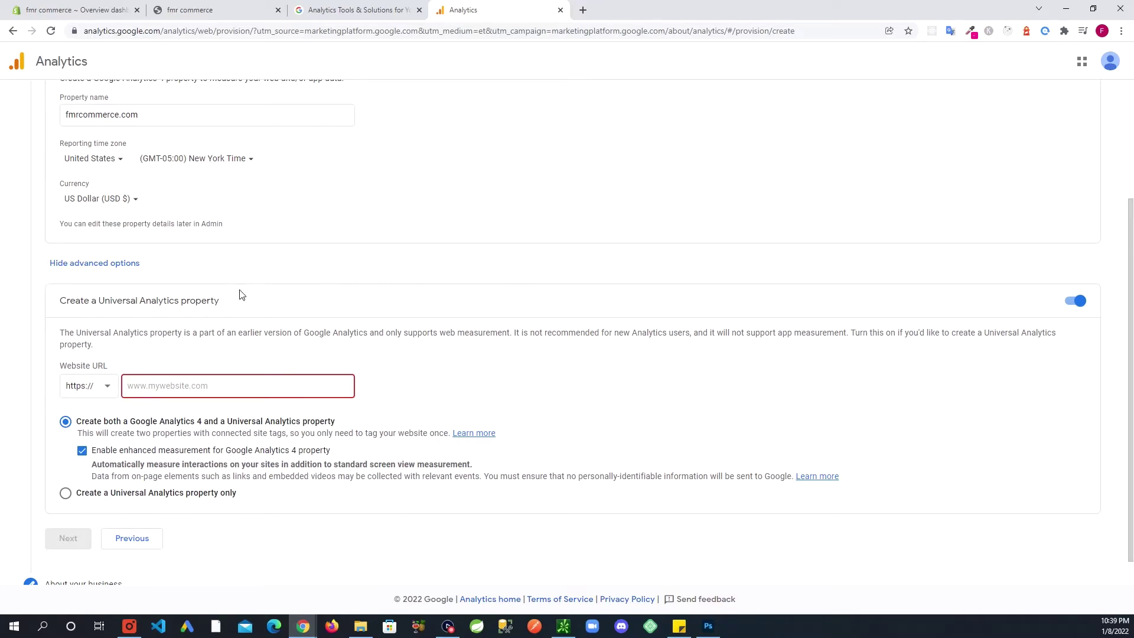
{"action": "type", "text": "www.g"}
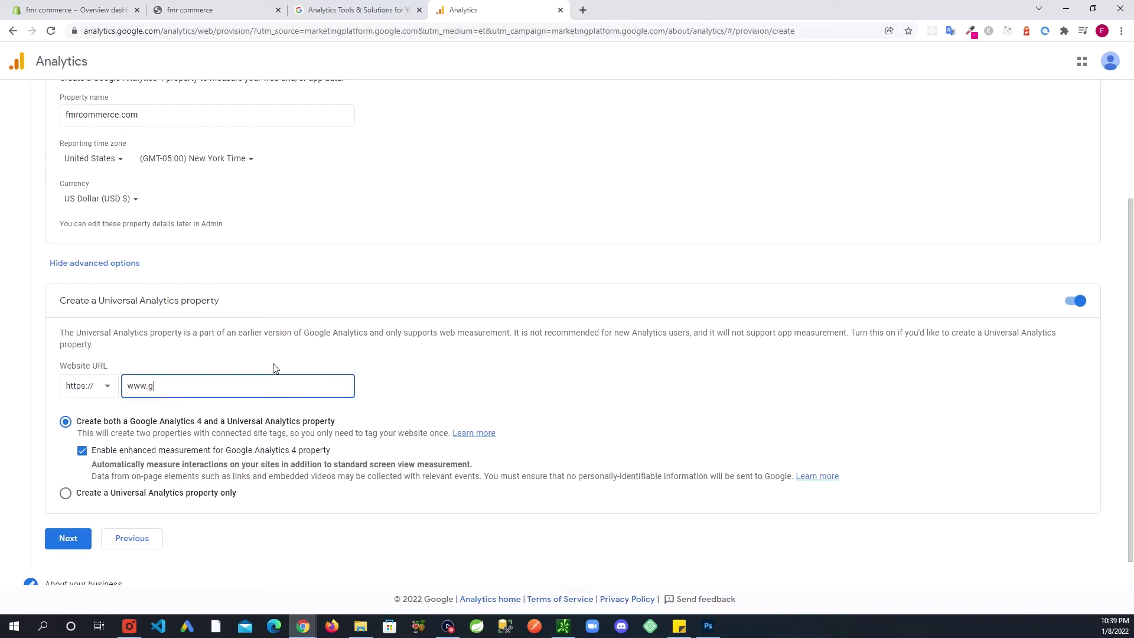
{"action": "key", "text": "BackSpace"}
{"action": "type", "text": "fmrcommerce.com"}
{"action": "scroll", "coordinate": [229, 503], "scroll_direction": "down", "scroll_amount": 1}
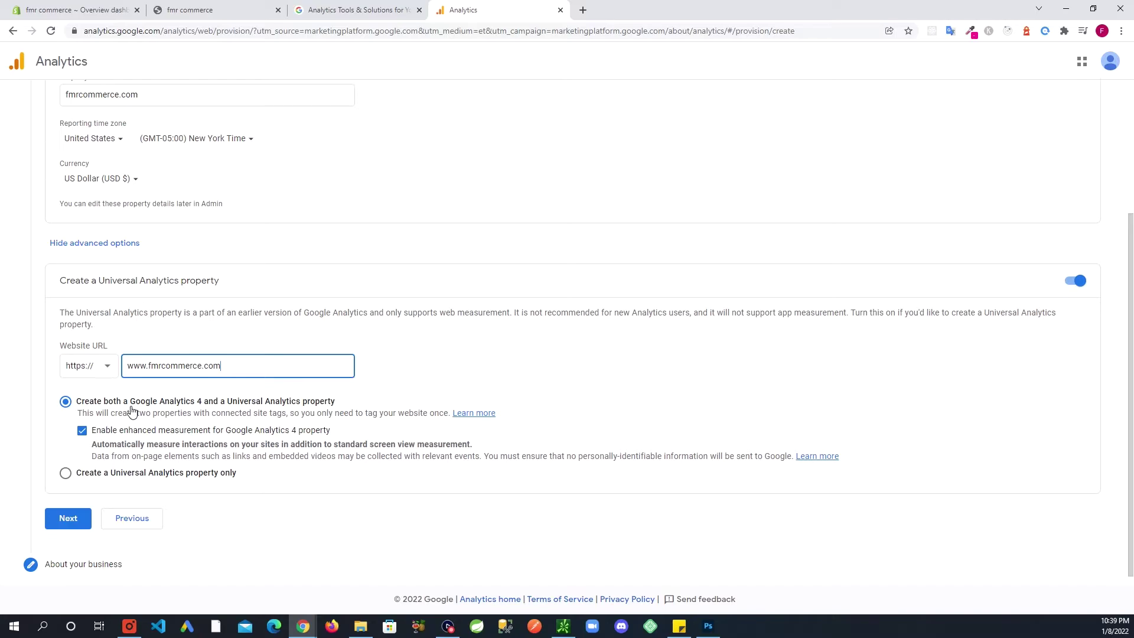
{"action": "left_click", "coordinate": [65, 474]}
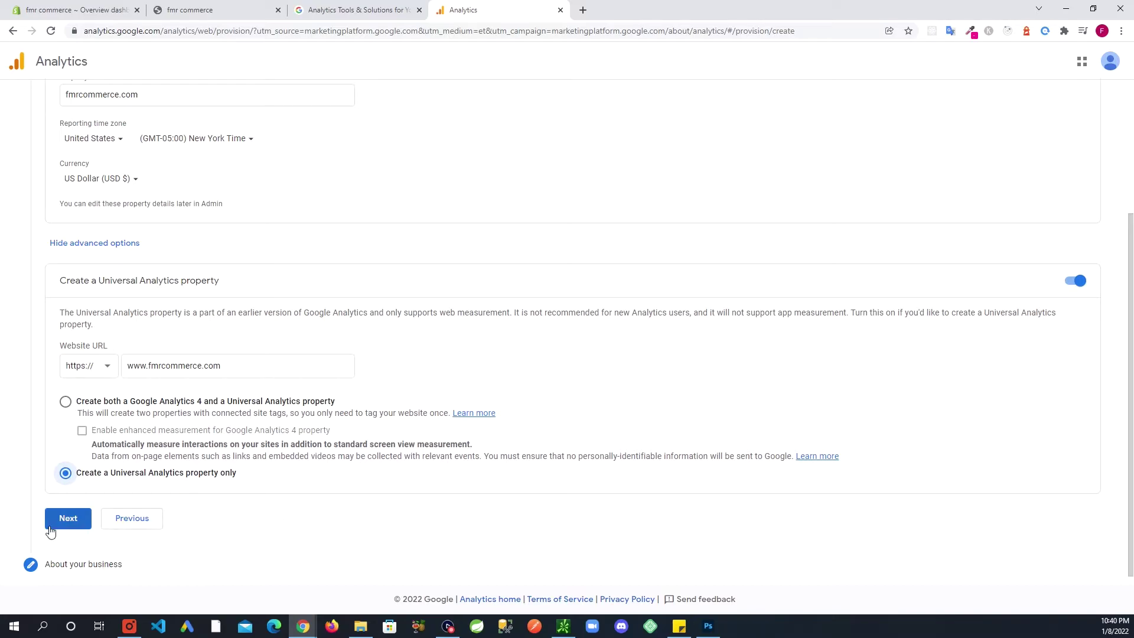
{"action": "left_click", "coordinate": [69, 523]}
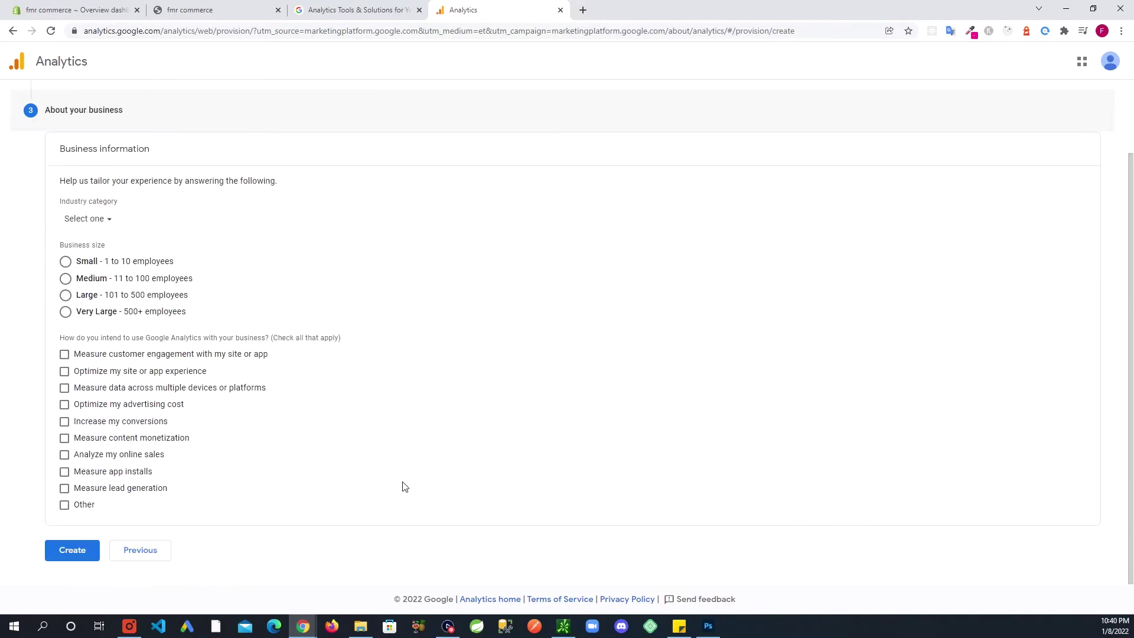
- Set the business size to Small (1 to 10 employees) and select every intended use of Google Analytics except Other
{"action": "left_click", "coordinate": [65, 262]}
{"action": "left_click", "coordinate": [64, 356]}
{"action": "left_click", "coordinate": [65, 373]}
{"action": "left_click", "coordinate": [65, 390]}
{"action": "left_click", "coordinate": [65, 407]}
{"action": "left_click", "coordinate": [65, 423]}
{"action": "left_click", "coordinate": [65, 439]}
{"action": "left_click", "coordinate": [65, 456]}
{"action": "left_click", "coordinate": [62, 479]}
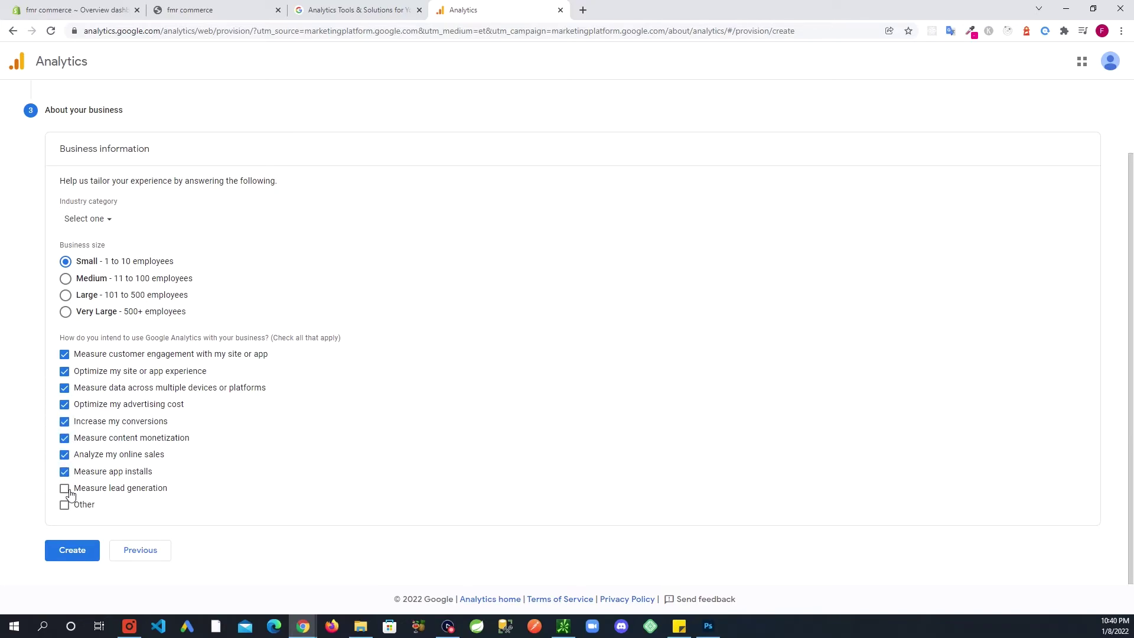
{"action": "left_click", "coordinate": [64, 490]}
- Create the Analytics account, accepting the Terms of Service Agreement for the United States and the Data Processing Terms
{"action": "left_click", "coordinate": [72, 550]}
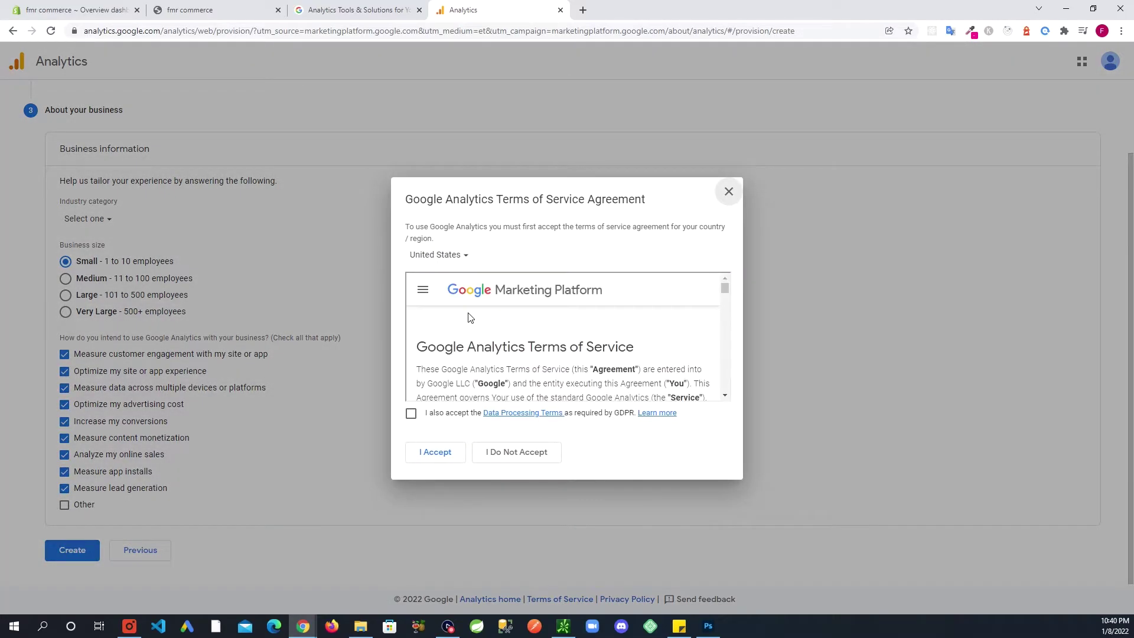
{"action": "left_click", "coordinate": [411, 413]}
{"action": "left_click", "coordinate": [439, 454]}
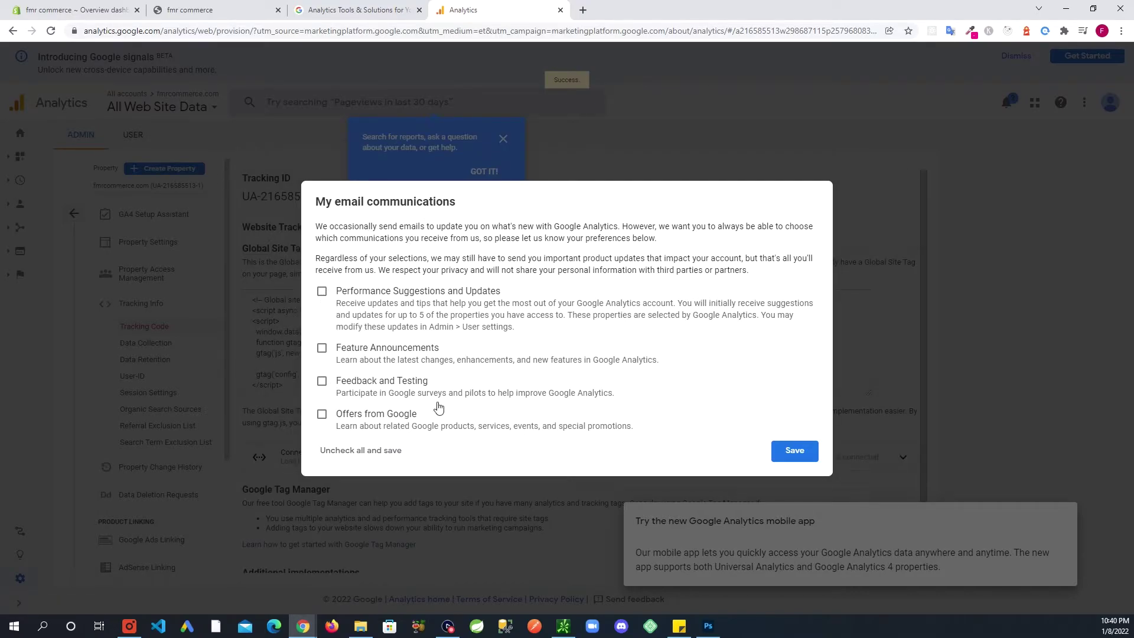
- Save the email communication preferences with no options selected and dismiss the search tip and mobile app notice
{"action": "left_click", "coordinate": [794, 452]}
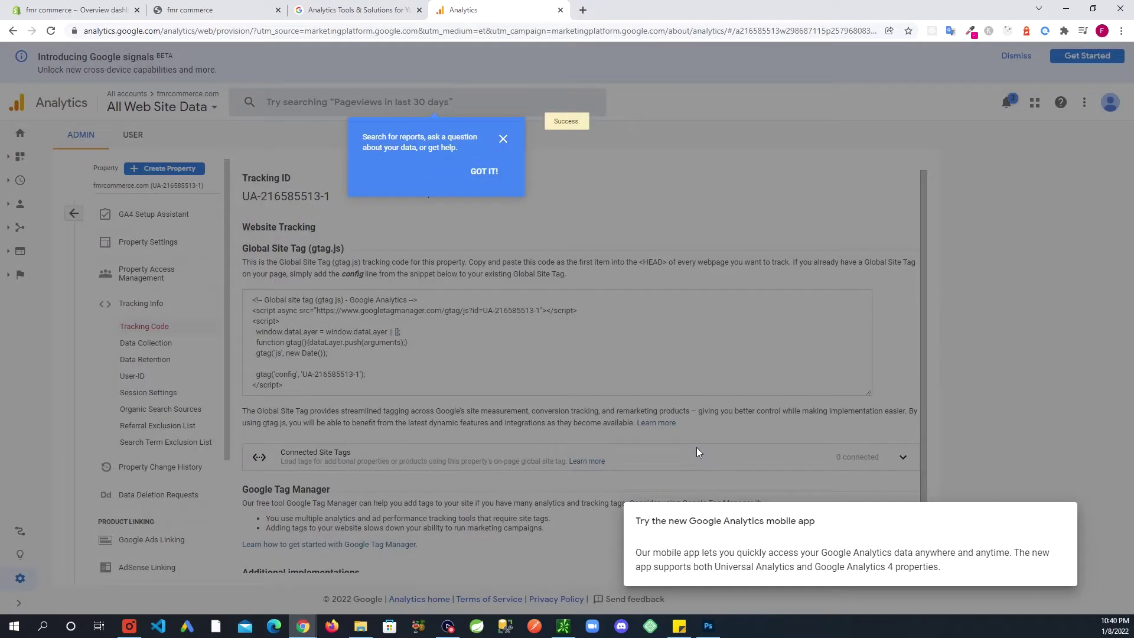
{"action": "left_click", "coordinate": [484, 171]}
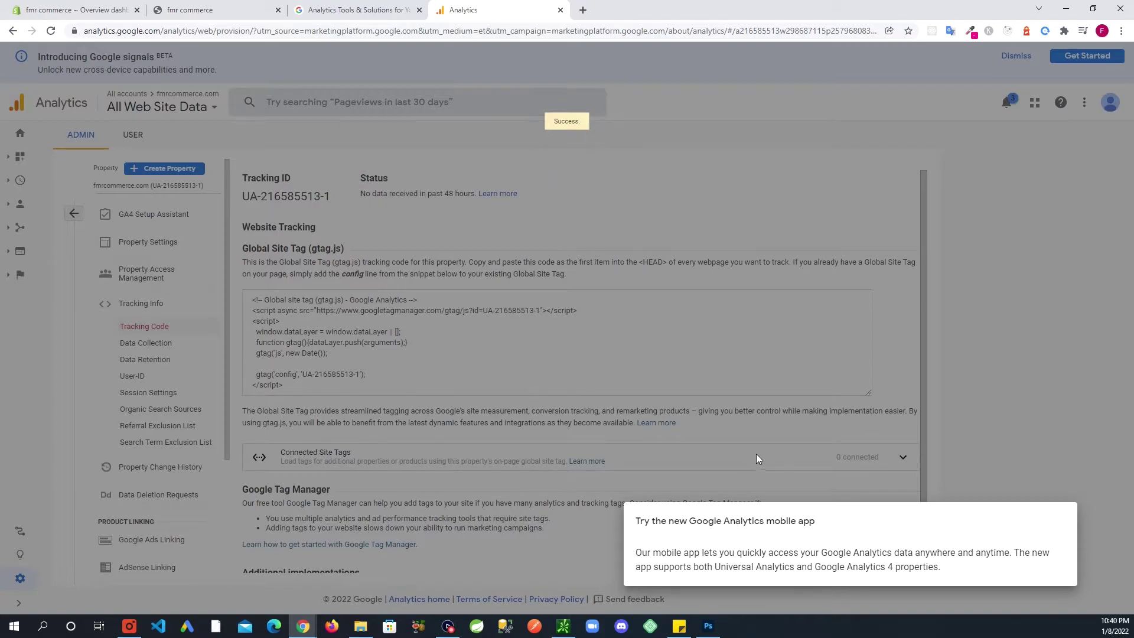
{"action": "left_click", "coordinate": [768, 439]}
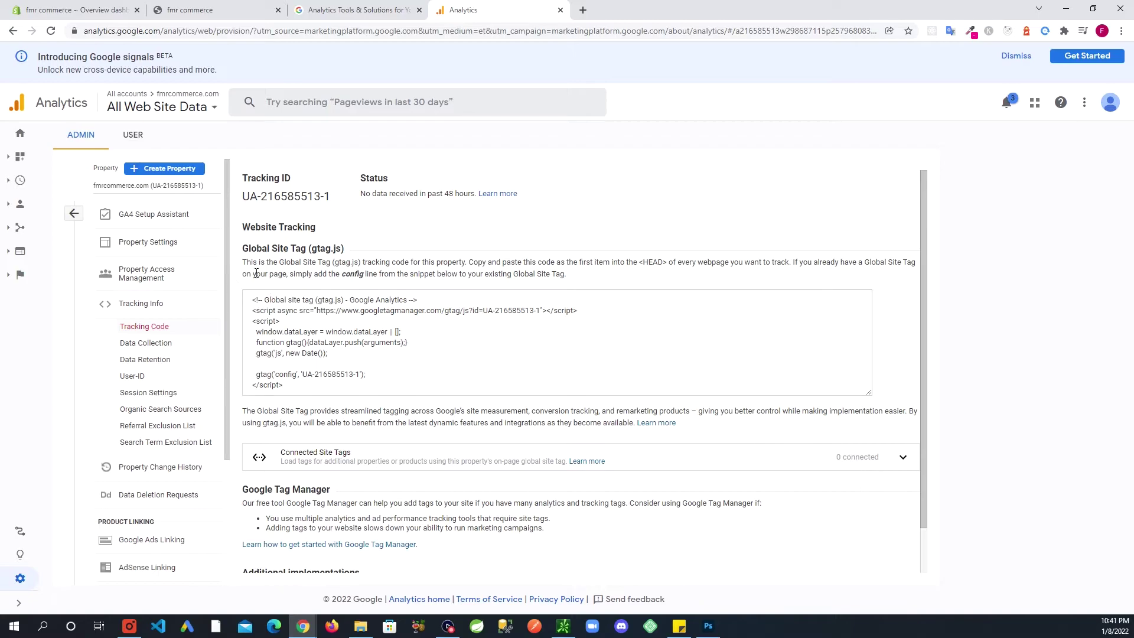
- Copy the complete Global Site Tag (gtag.js) snippet from the property's tracking code page
{"action": "left_click_drag", "start_coordinate": [329, 198], "coordinate": [244, 200]}
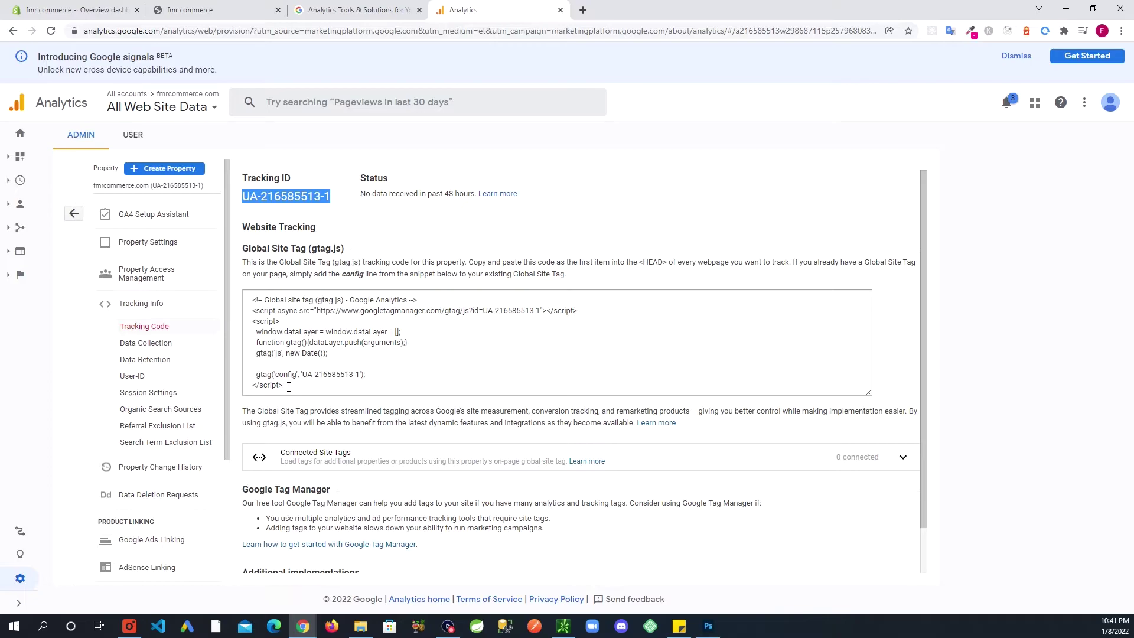
{"action": "left_click", "coordinate": [318, 383]}
{"action": "left_click_drag", "start_coordinate": [294, 393], "coordinate": [221, 306]}
{"action": "right_click", "coordinate": [275, 311]}
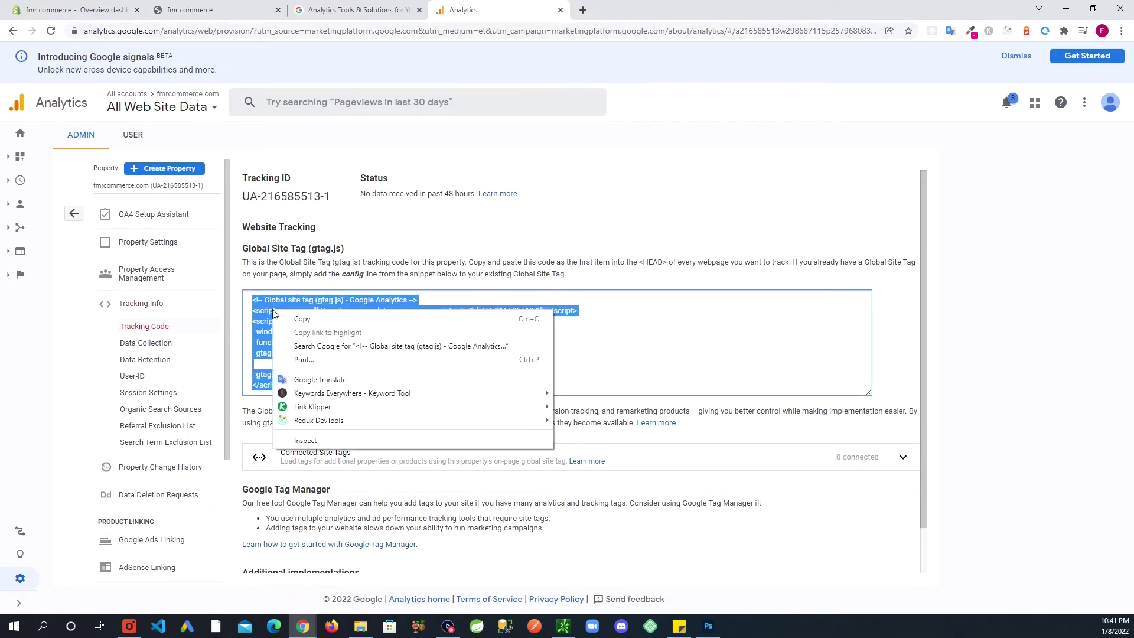
{"action": "left_click", "coordinate": [304, 316]}
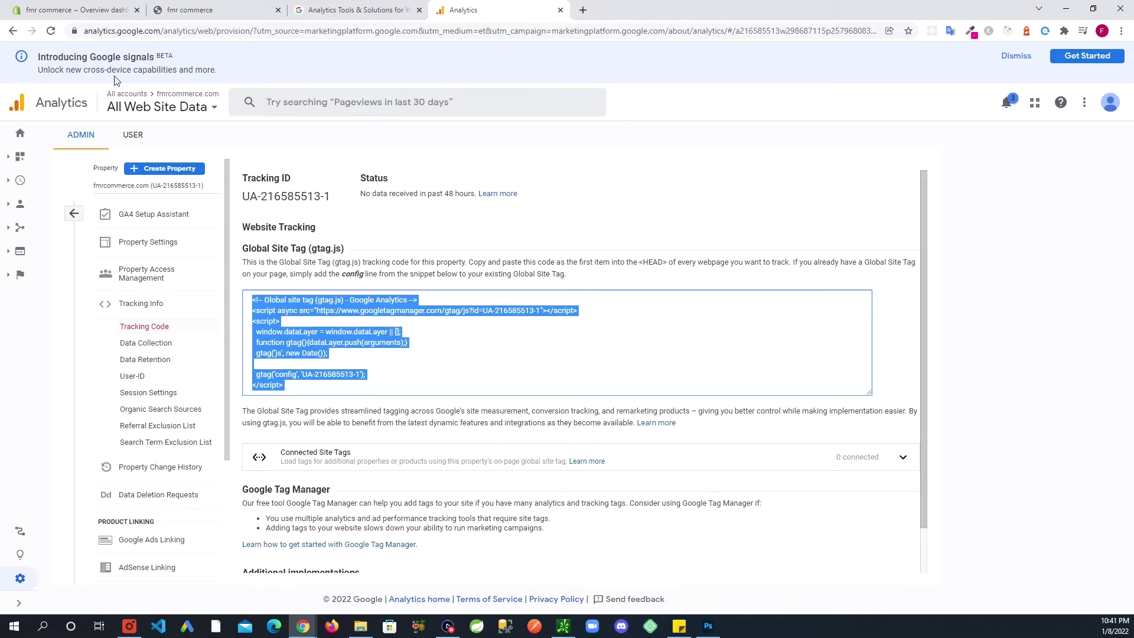
- In the Shopify admin's Online Store preferences, paste the copied tag as the Google Analytics account code and save
{"action": "left_click", "coordinate": [88, 13]}
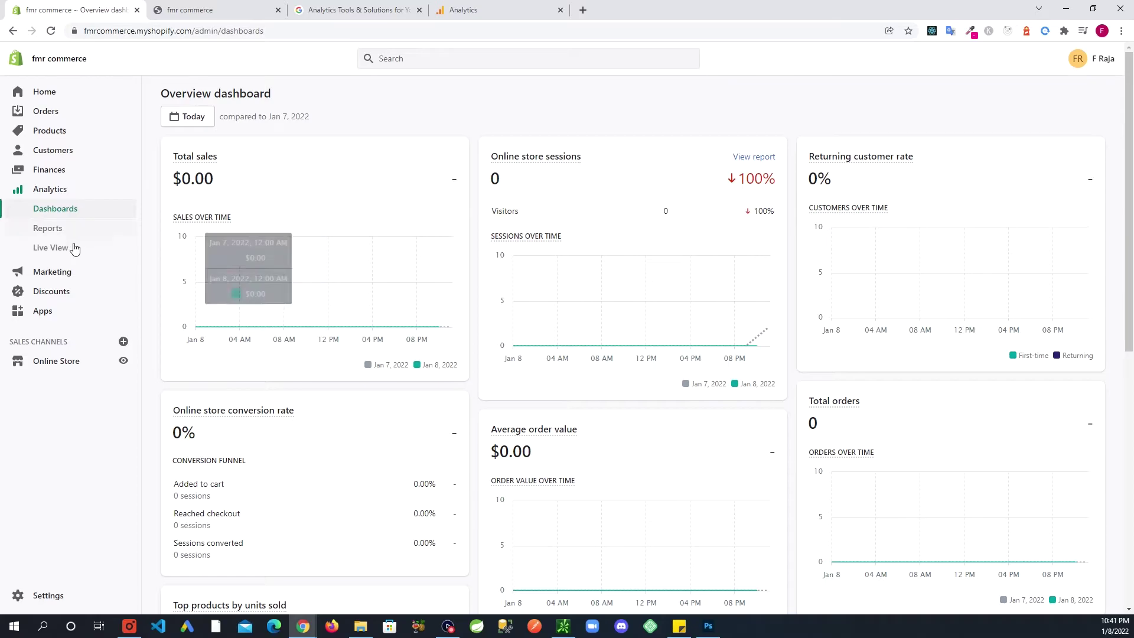
{"action": "left_click", "coordinate": [55, 362]}
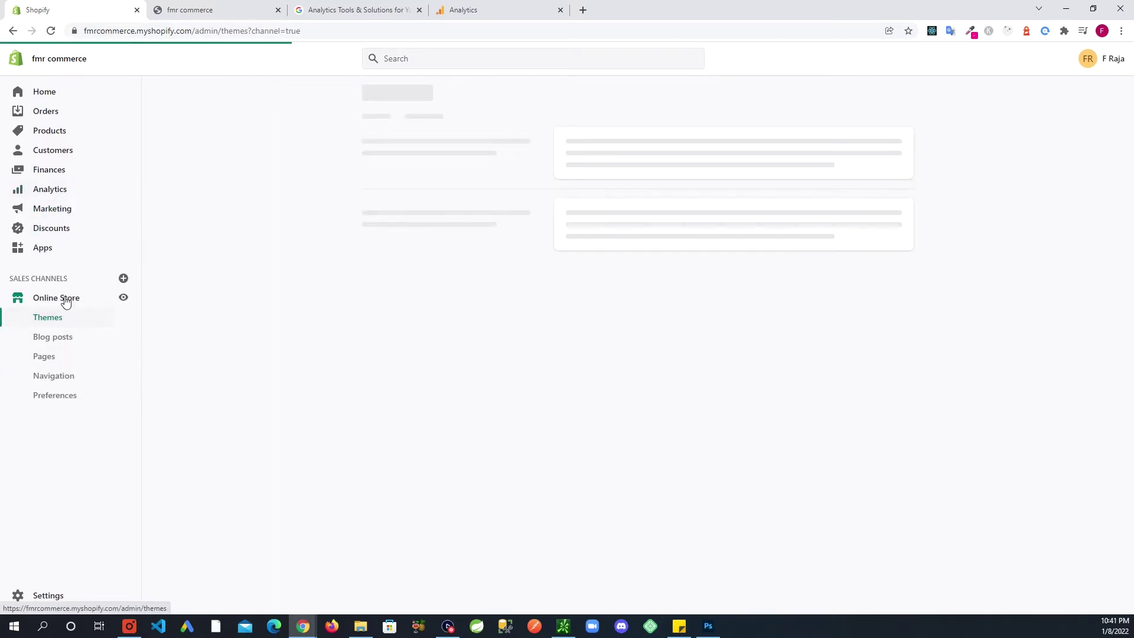
{"action": "left_click", "coordinate": [65, 400]}
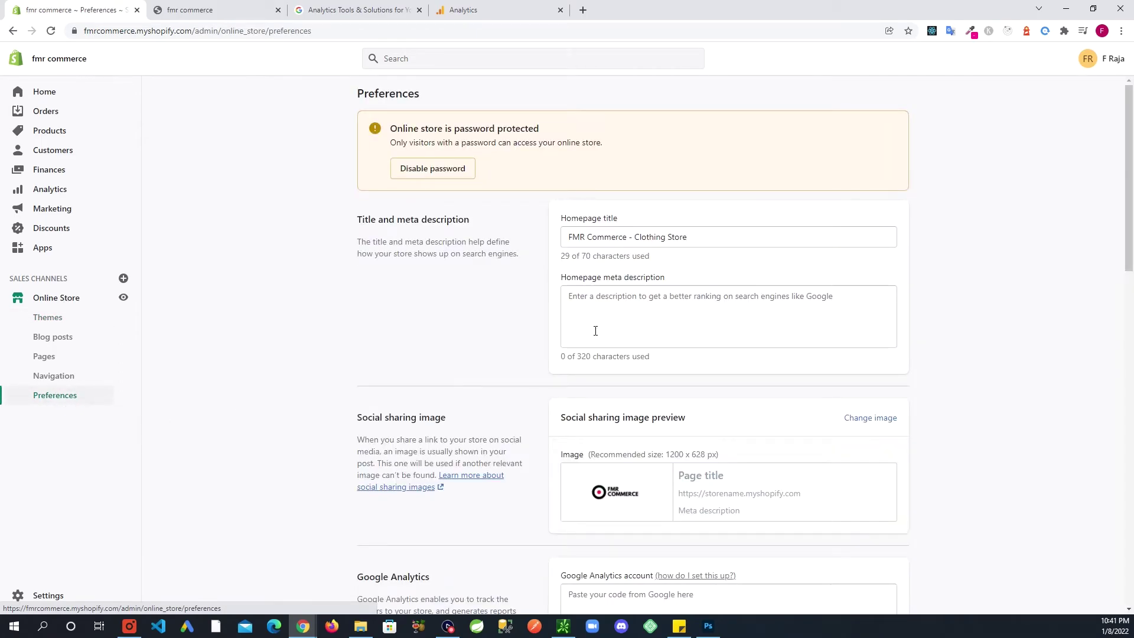
{"action": "scroll", "coordinate": [594, 264], "scroll_direction": "down", "scroll_amount": 6}
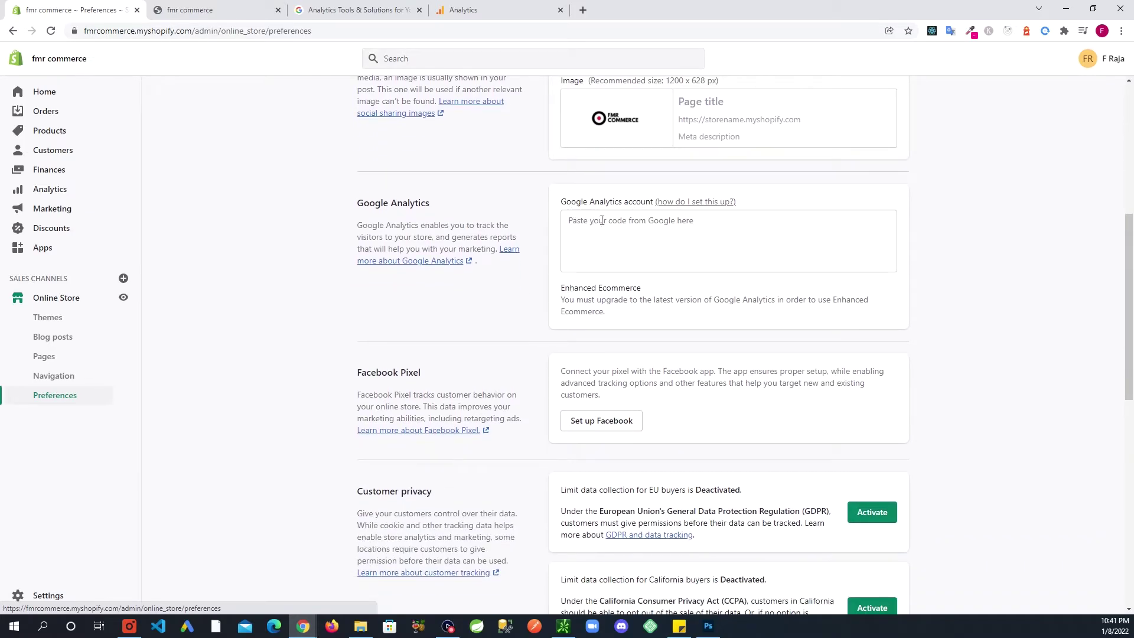
{"action": "left_click", "coordinate": [596, 221]}
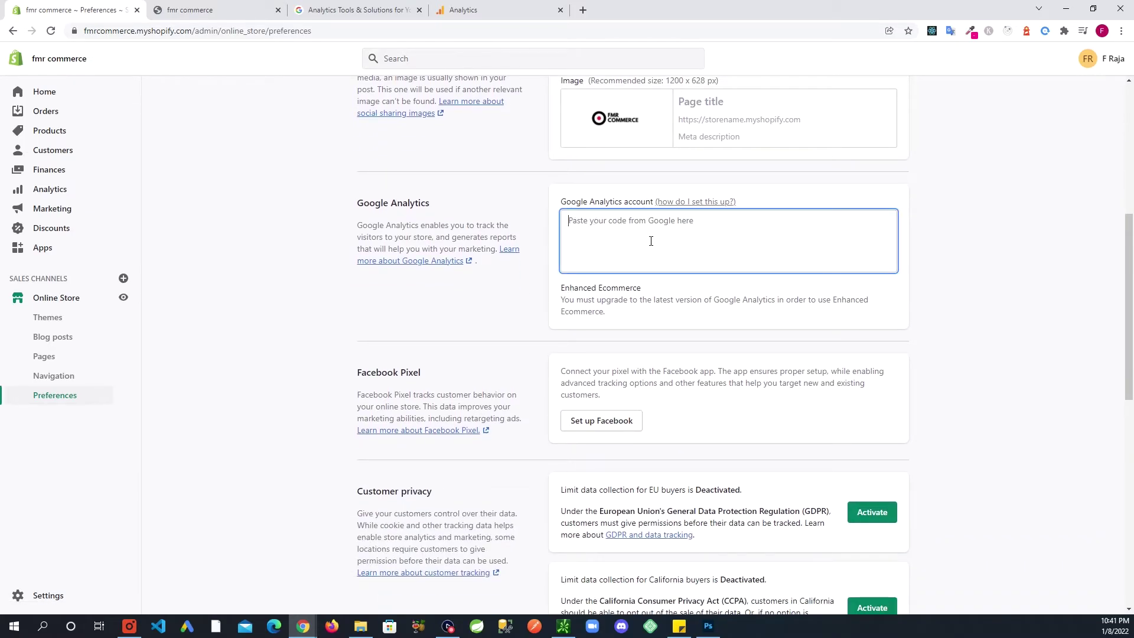
{"action": "key", "text": "ctrl+v"}
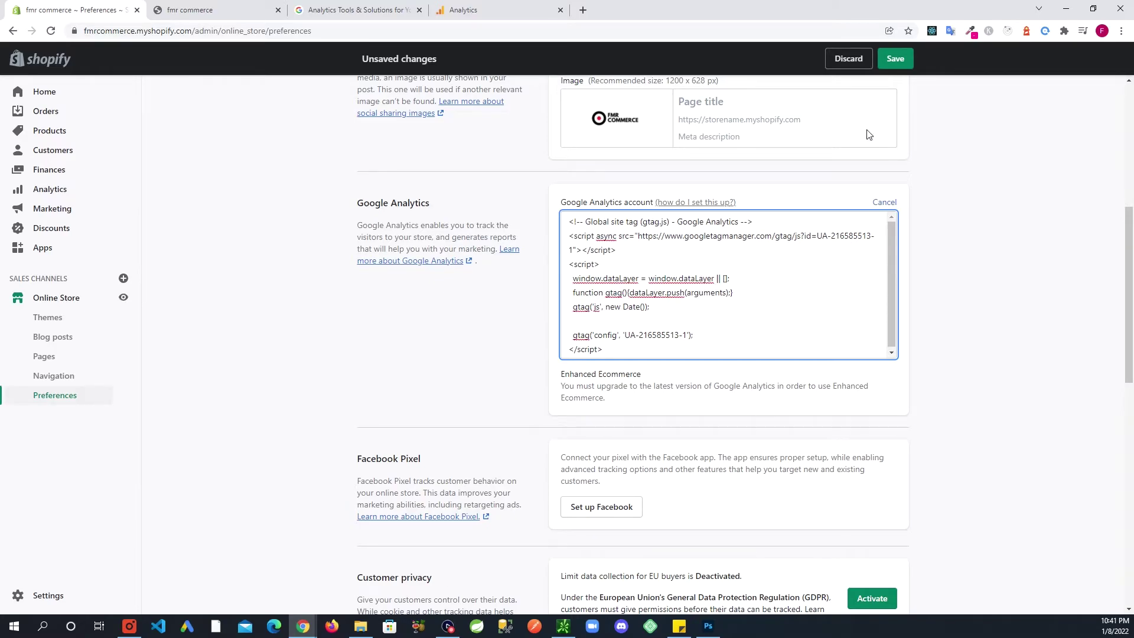
{"action": "left_click", "coordinate": [892, 57]}
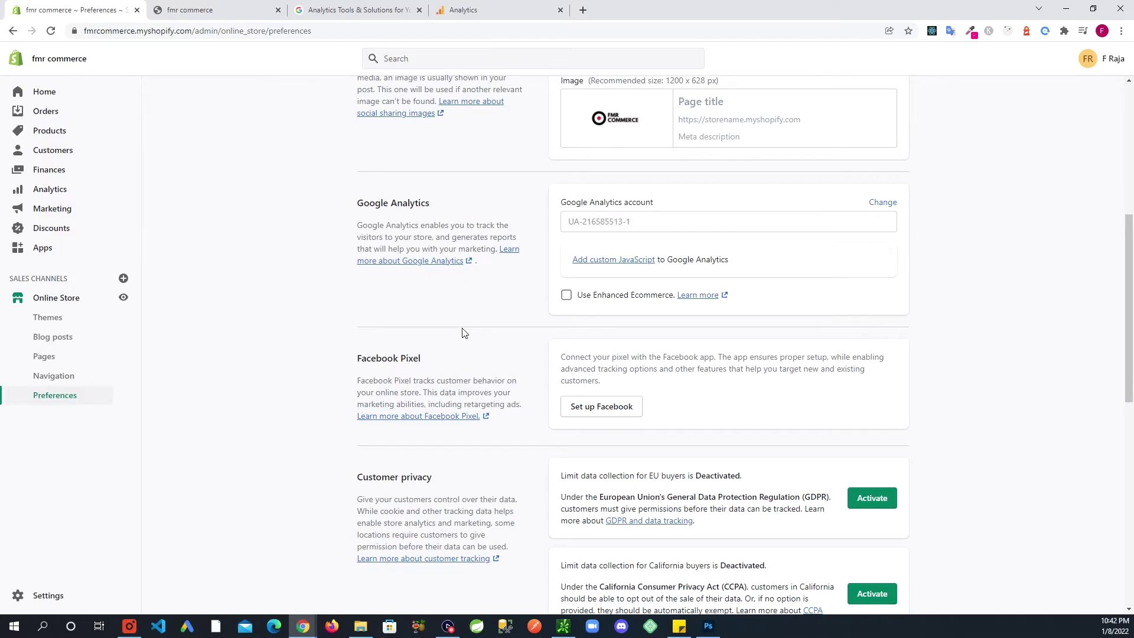
- Enable Use Enhanced Ecommerce for the store's Google Analytics account and save the preferences
{"action": "scroll", "coordinate": [464, 333], "scroll_direction": "up", "scroll_amount": 1}
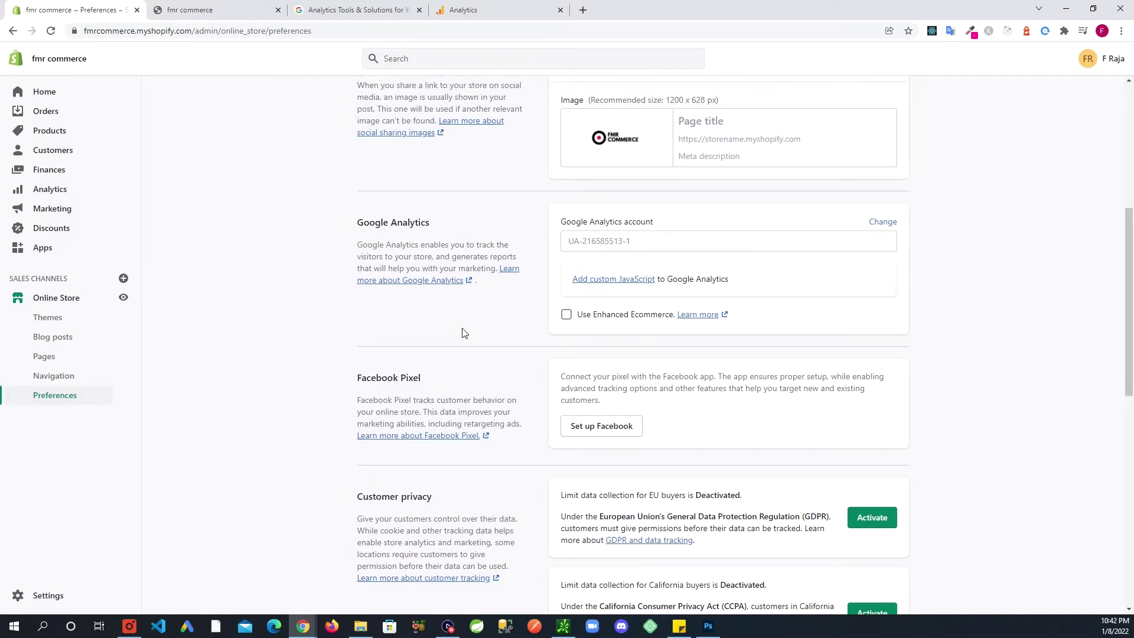
{"action": "left_click", "coordinate": [566, 322]}
{"action": "left_click", "coordinate": [898, 52]}
- Switch back to Google Analytics, go to its home page and expand the Realtime reports
{"action": "left_click", "coordinate": [477, 14]}
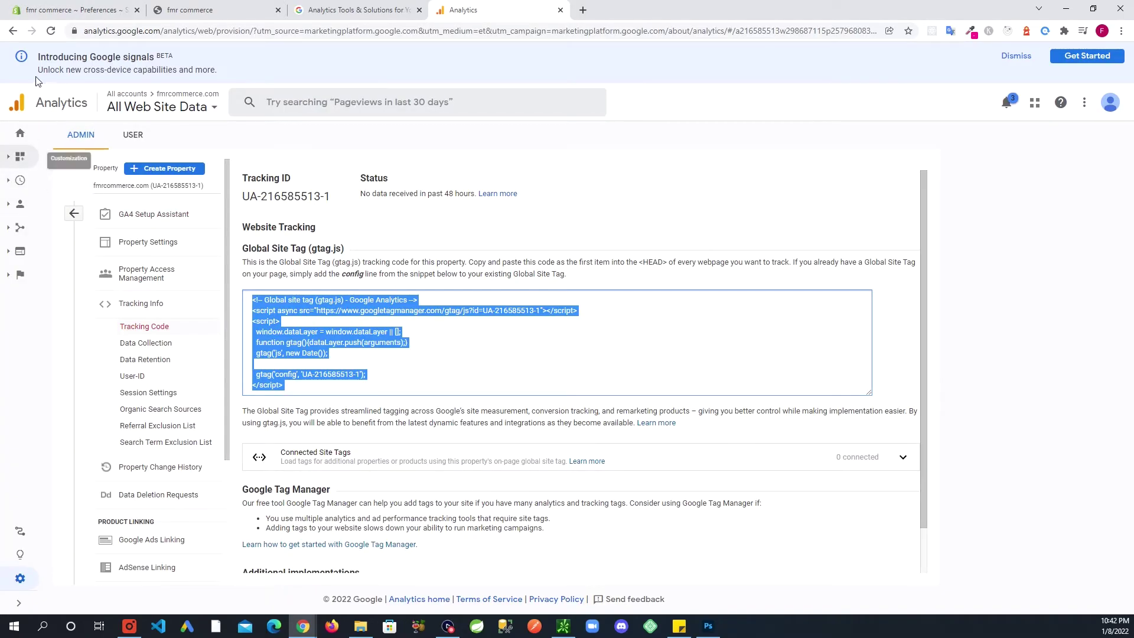
{"action": "left_click", "coordinate": [57, 109]}
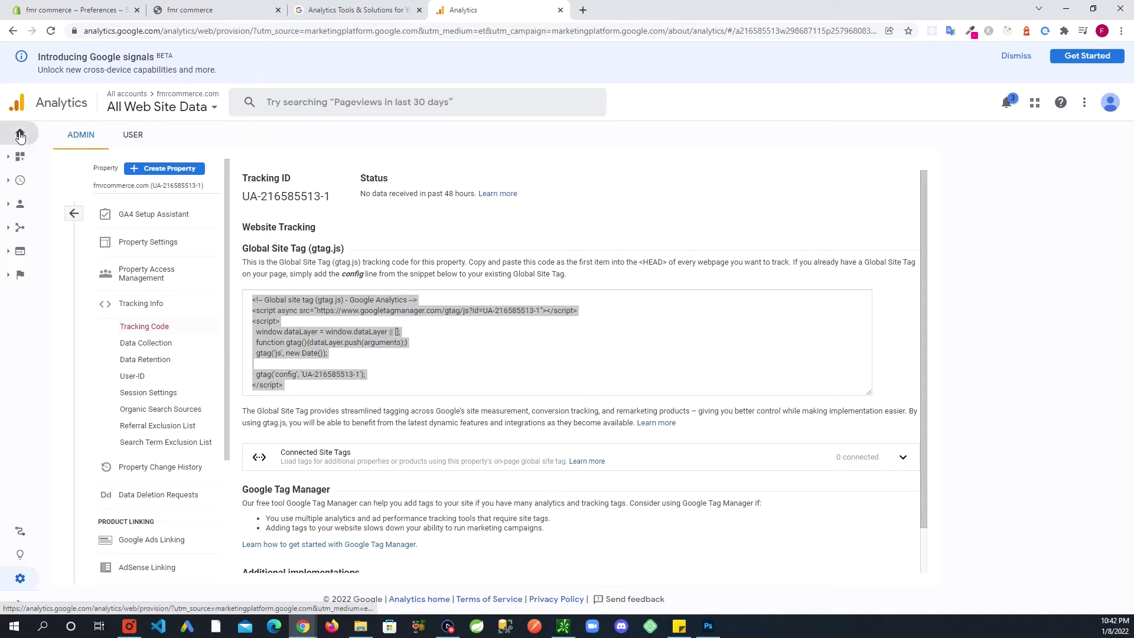
{"action": "left_click", "coordinate": [20, 136]}
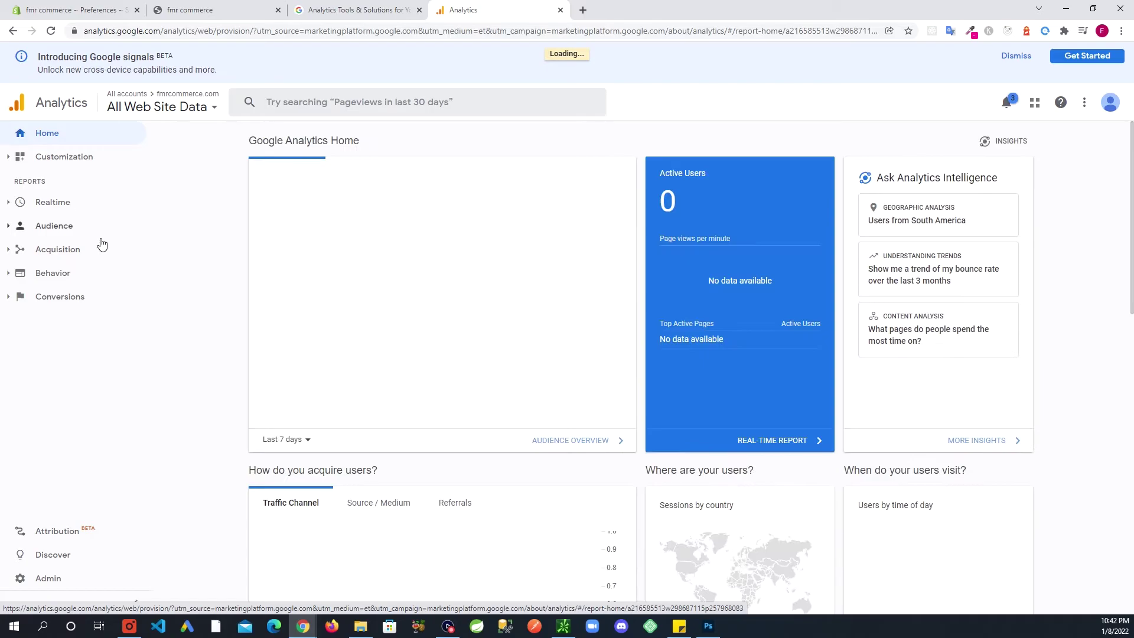
{"action": "left_click", "coordinate": [41, 206]}
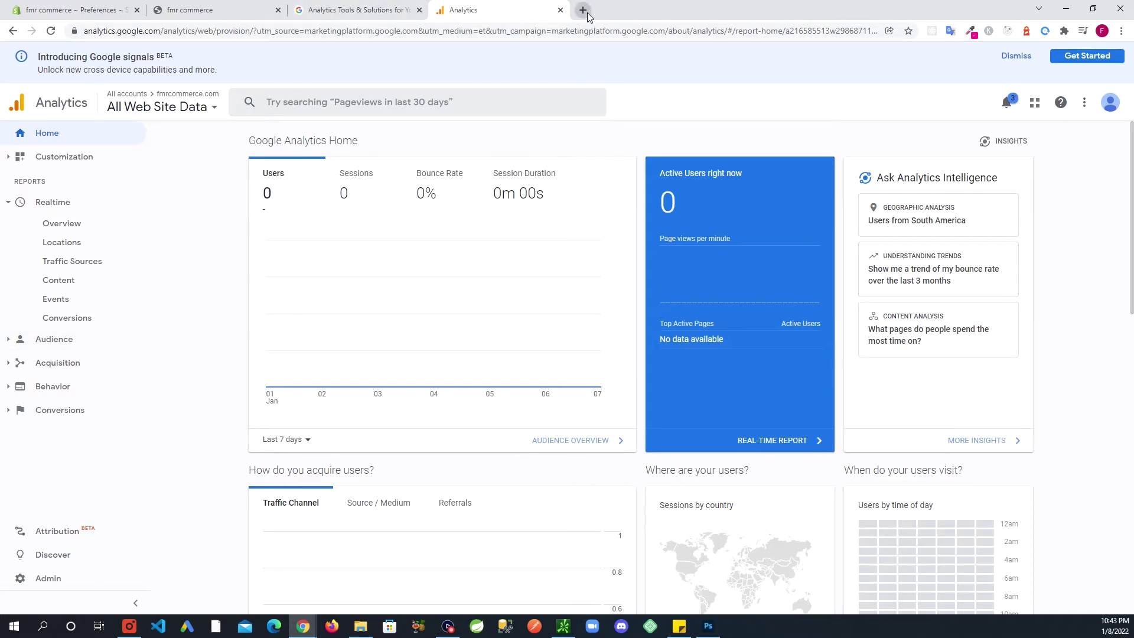
- Reload the fmrcommerce.com storefront to generate a visit, and view the Realtime overview report in Google Analytics
{"action": "left_click", "coordinate": [207, 13]}
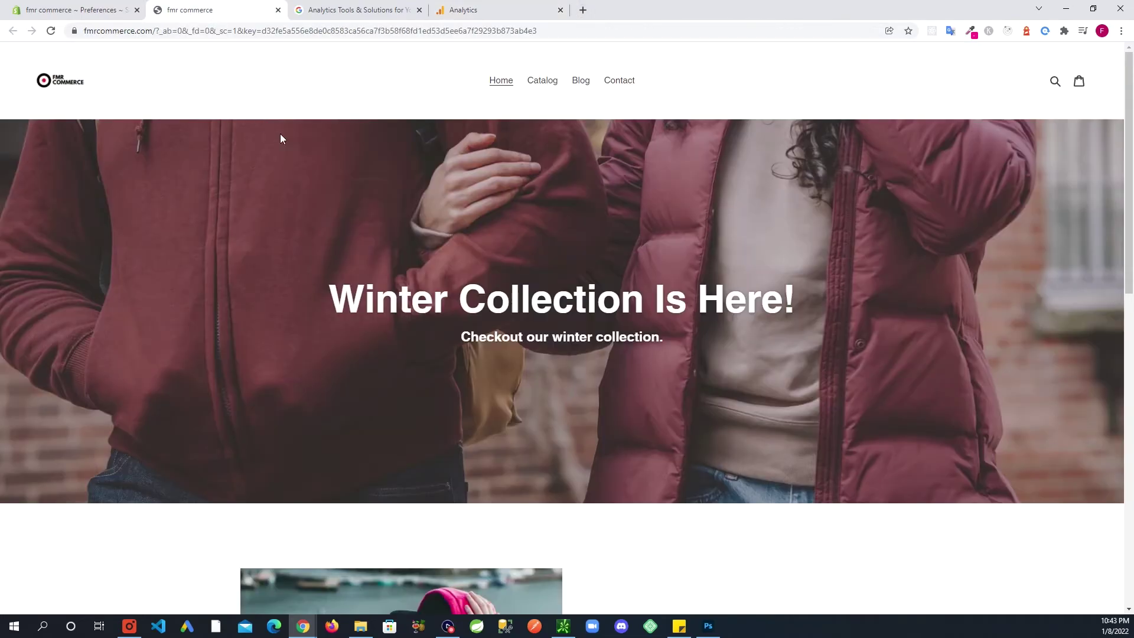
{"action": "left_click", "coordinate": [51, 31]}
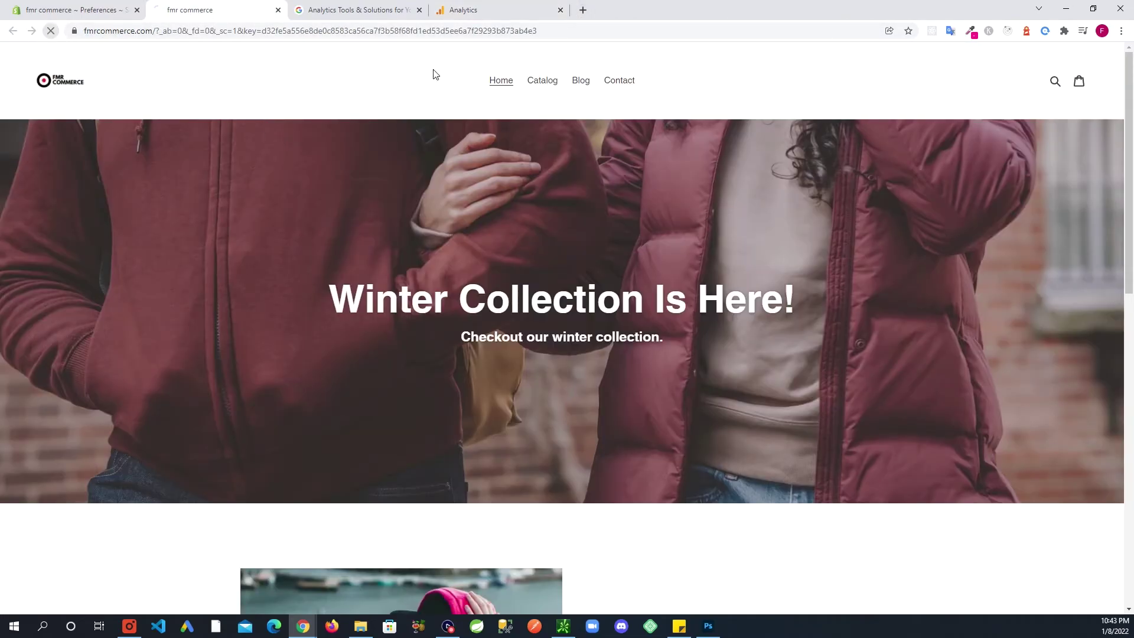
{"action": "left_click", "coordinate": [489, 13]}
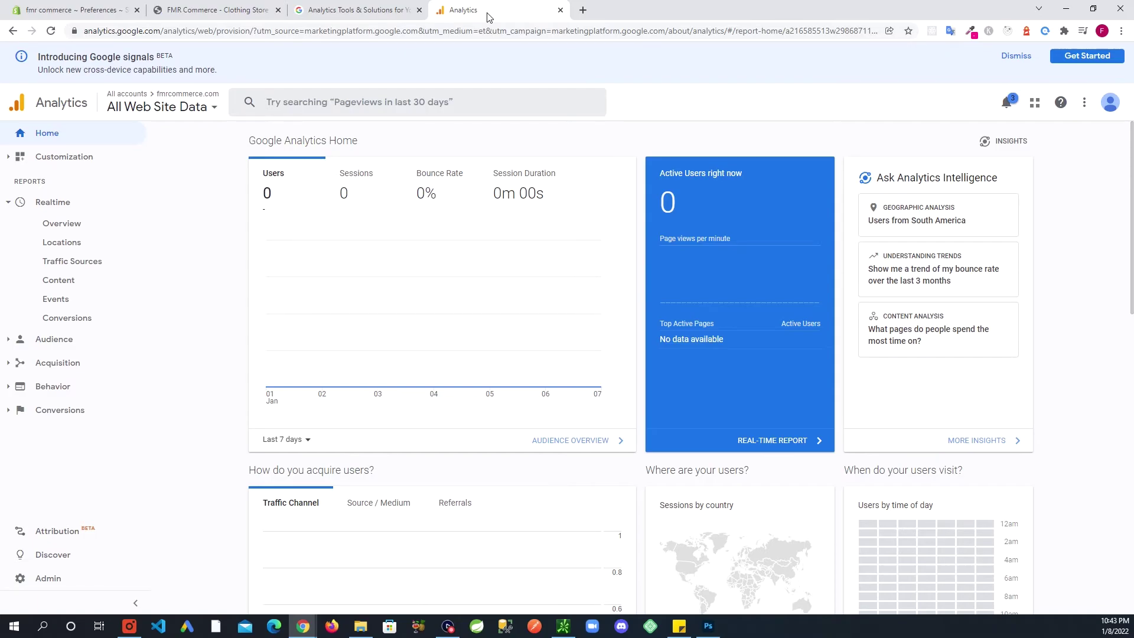
{"action": "left_click", "coordinate": [53, 224]}
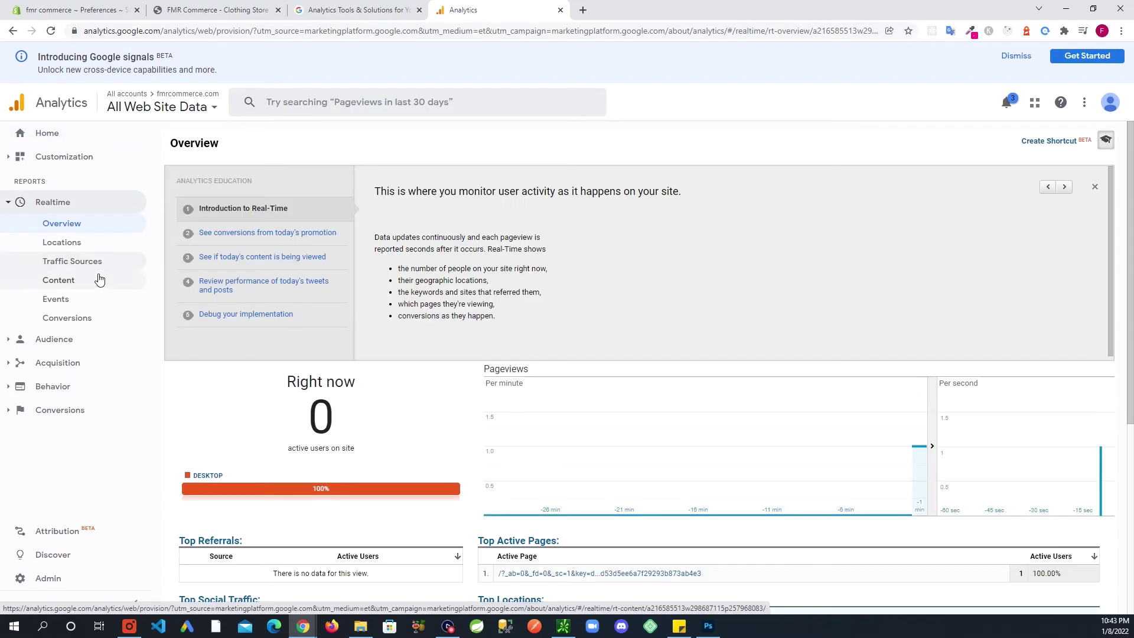
{"action": "scroll", "coordinate": [469, 404], "scroll_direction": "down", "scroll_amount": 3}
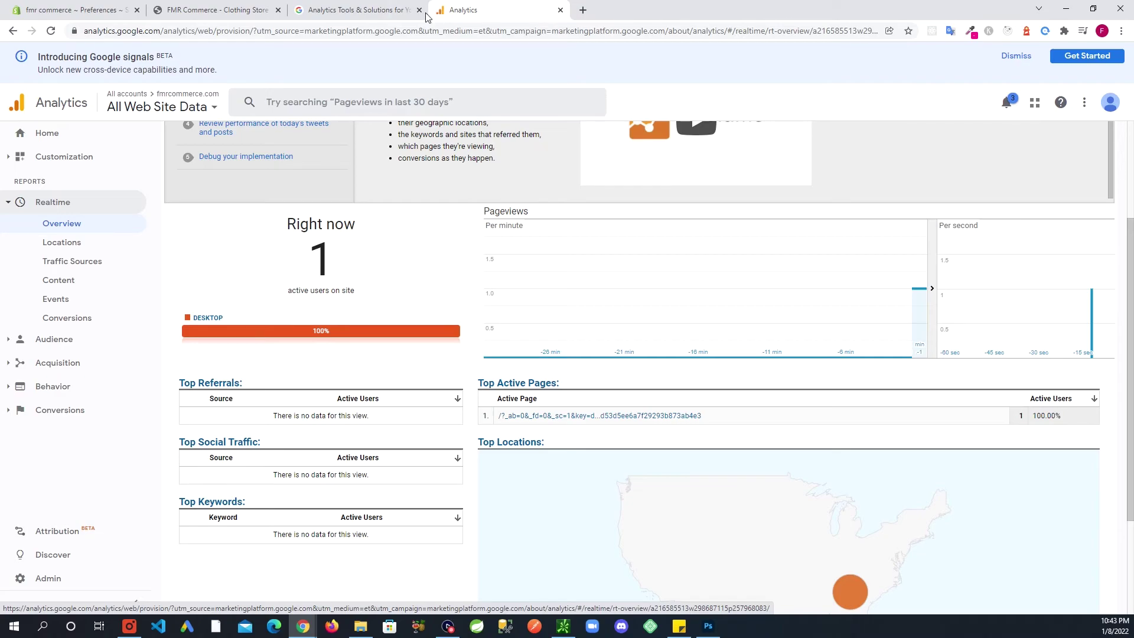
- Browse the storefront home page, and examine the active users, pageviews, active pages and locations in the Realtime overview
{"action": "left_click", "coordinate": [215, 14]}
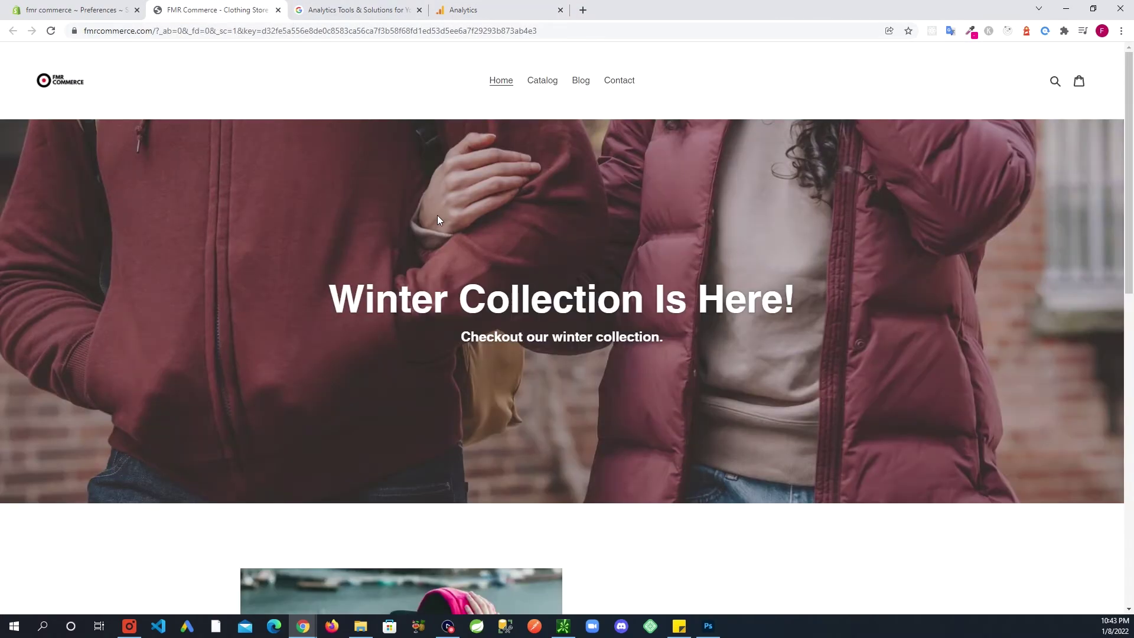
{"action": "scroll", "coordinate": [641, 321], "scroll_direction": "down", "scroll_amount": 5}
{"action": "scroll", "coordinate": [650, 332], "scroll_direction": "up", "scroll_amount": 5}
{"action": "left_click", "coordinate": [502, 10]}
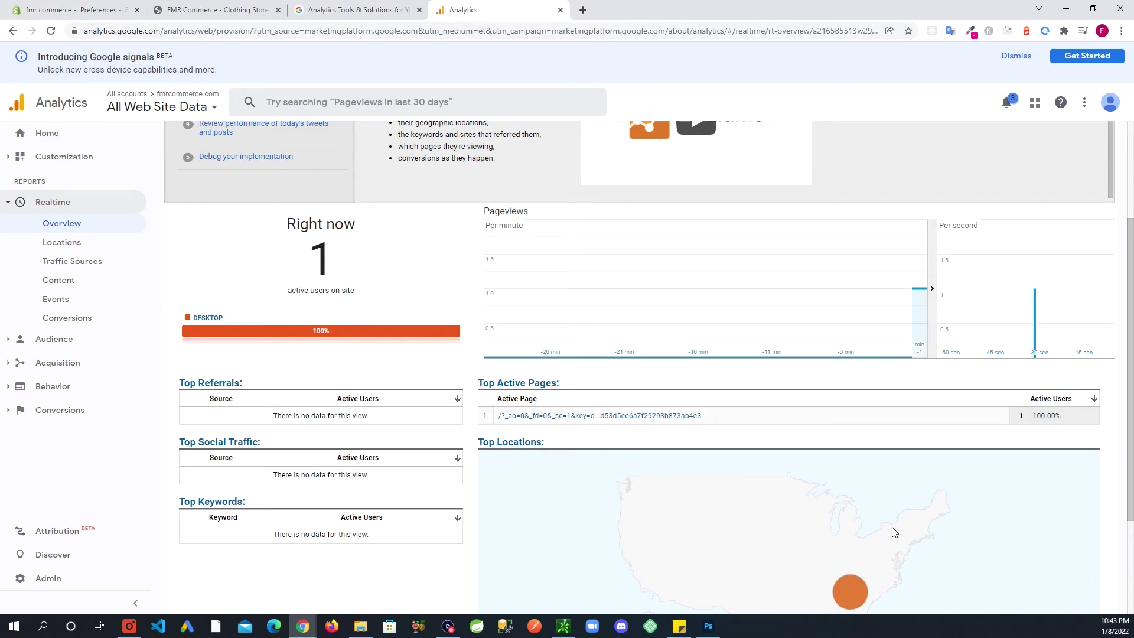
{"action": "scroll", "coordinate": [898, 535], "scroll_direction": "down", "scroll_amount": 2}
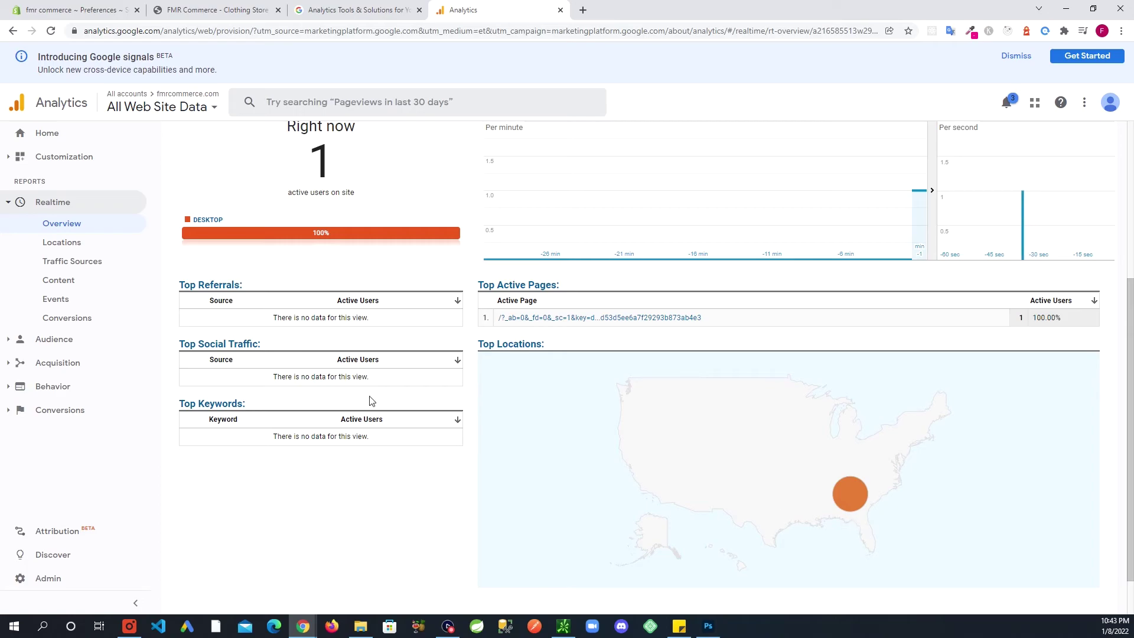
{"action": "scroll", "coordinate": [333, 435], "scroll_direction": "up", "scroll_amount": 2}
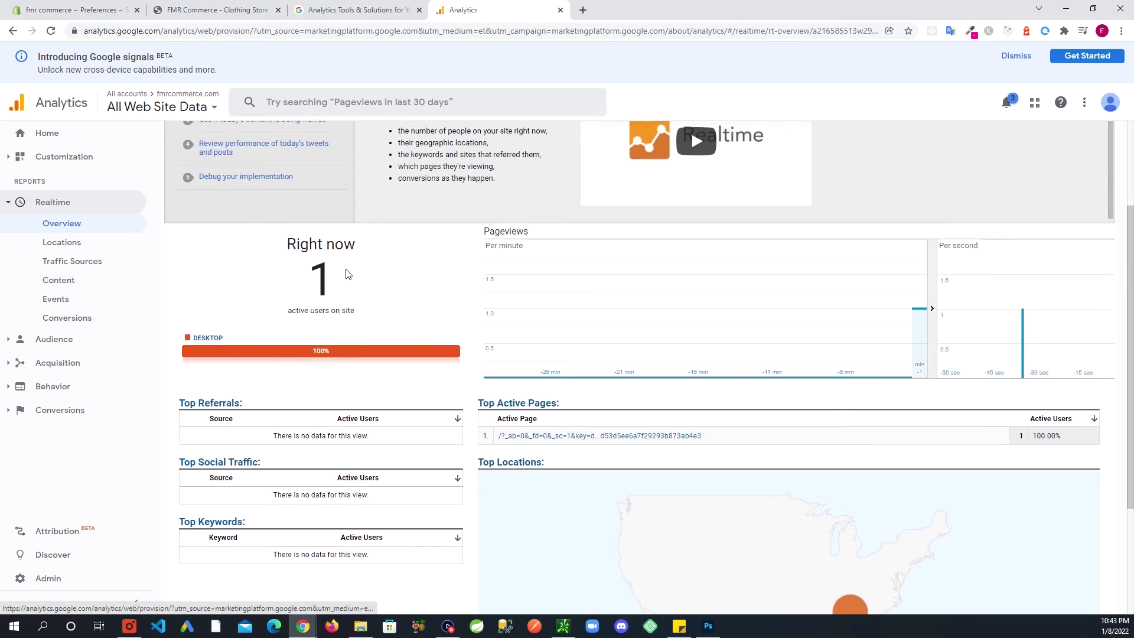
{"action": "left_click", "coordinate": [63, 245]}
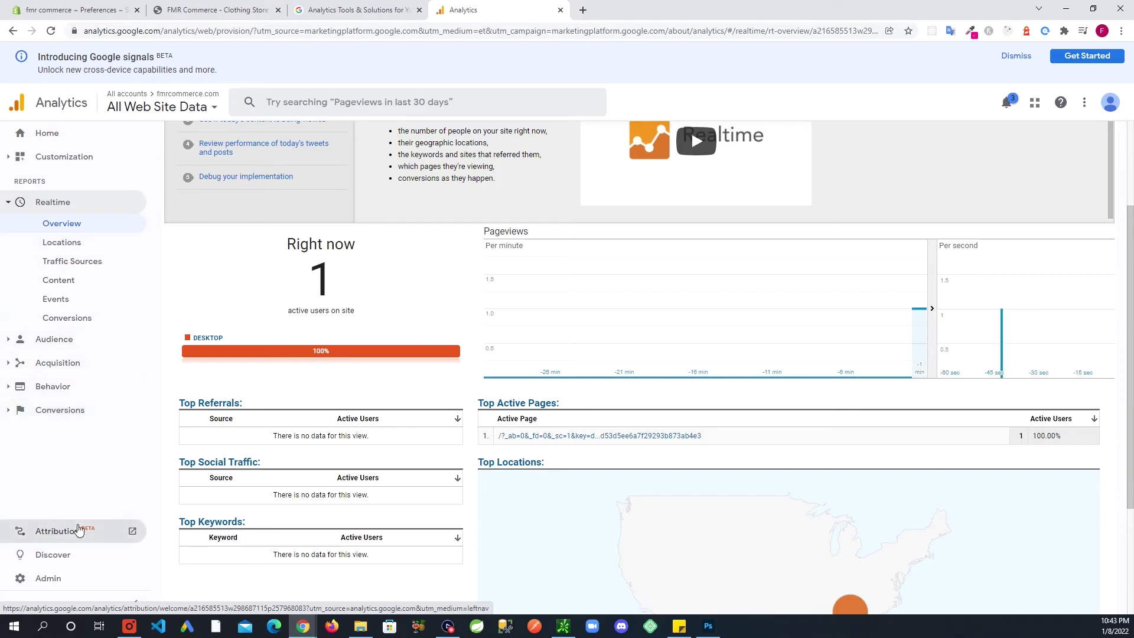
{"action": "scroll", "coordinate": [477, 440], "scroll_direction": "up", "scroll_amount": 2}
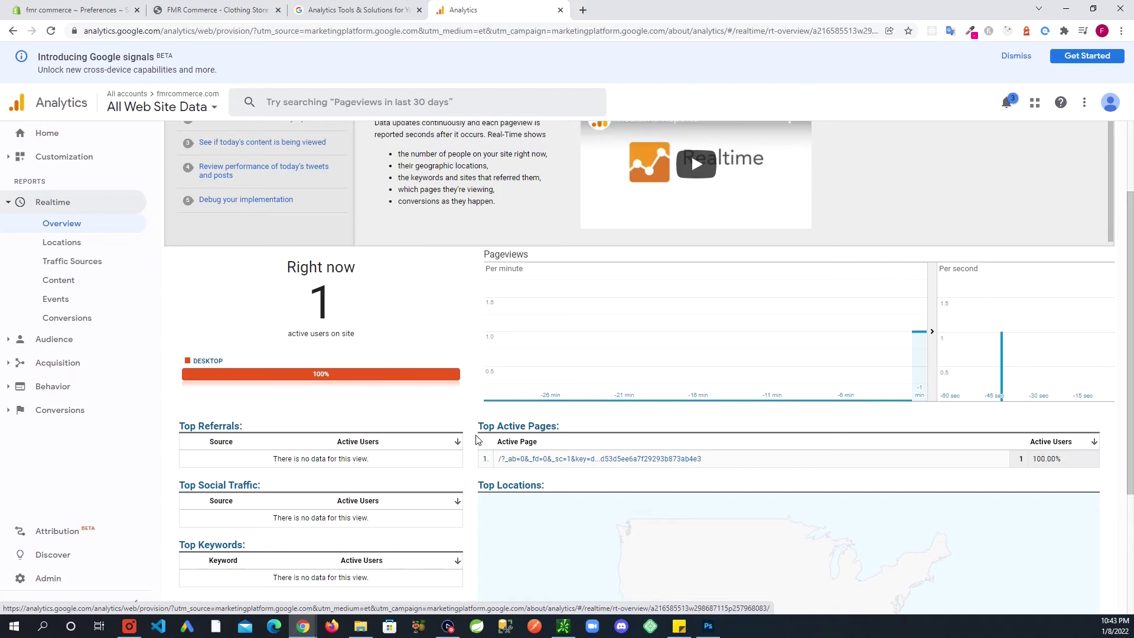
{"action": "scroll", "coordinate": [452, 431], "scroll_direction": "down", "scroll_amount": 1}
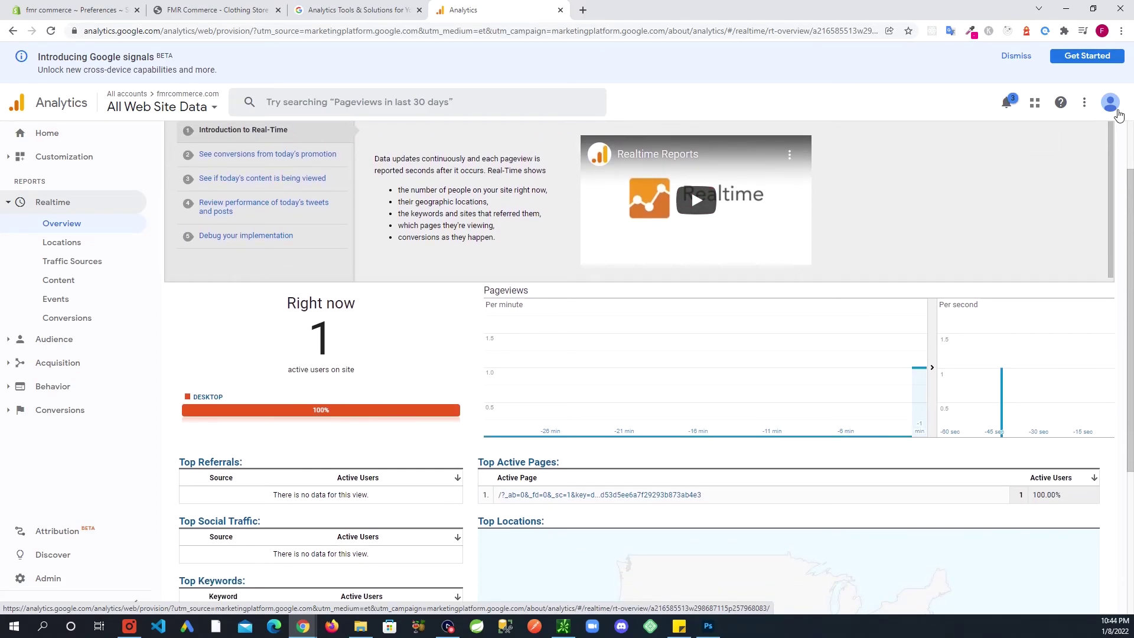
- Sign out of the current Google account, switch to the one with the Cupido Para Mayores property, and open its Realtime overview
{"action": "left_click", "coordinate": [1111, 103]}
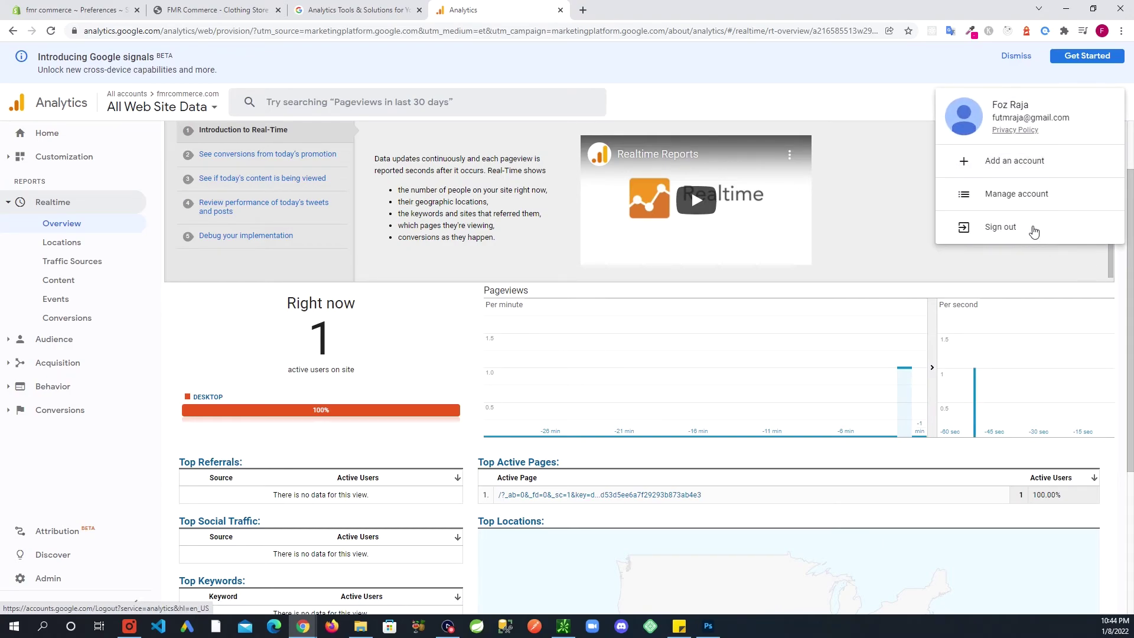
{"action": "left_click", "coordinate": [1013, 229]}
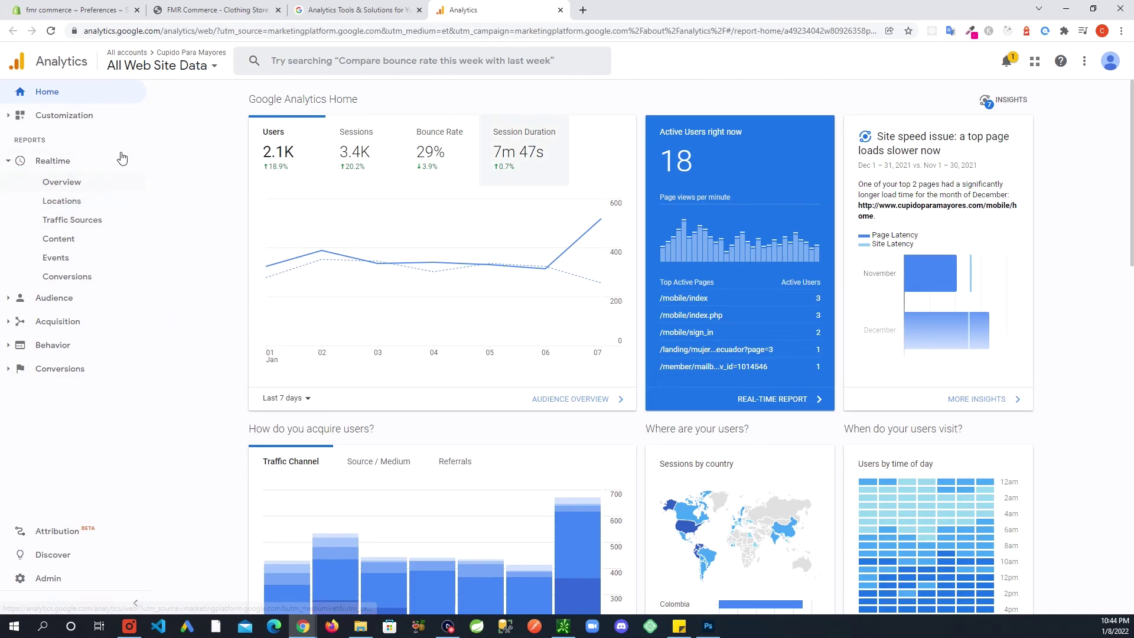
{"action": "left_click", "coordinate": [83, 183]}
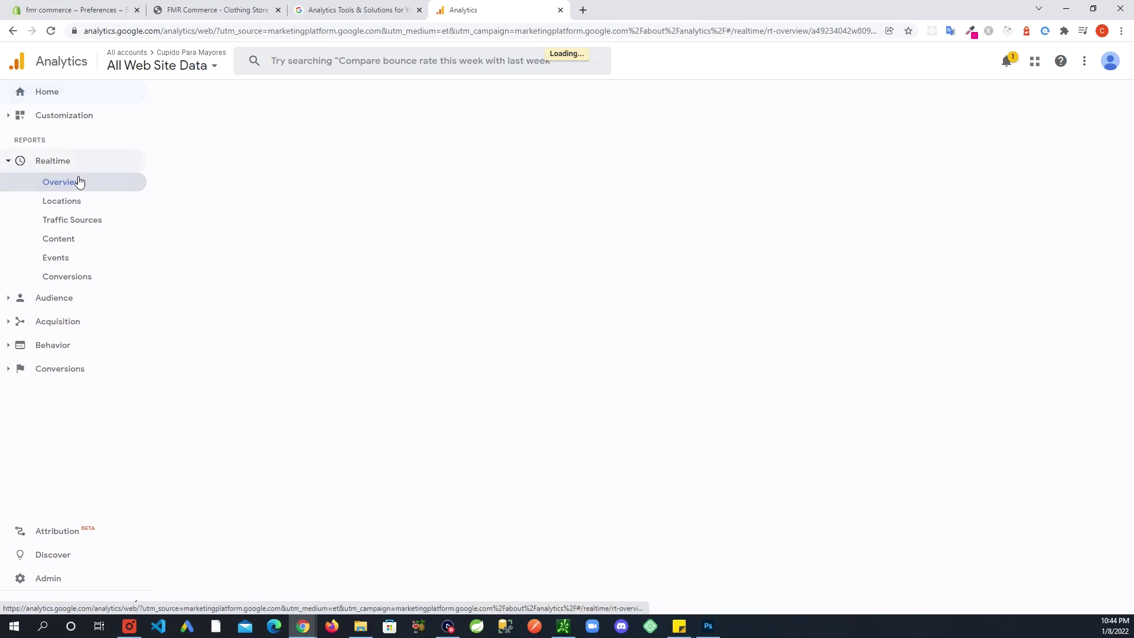